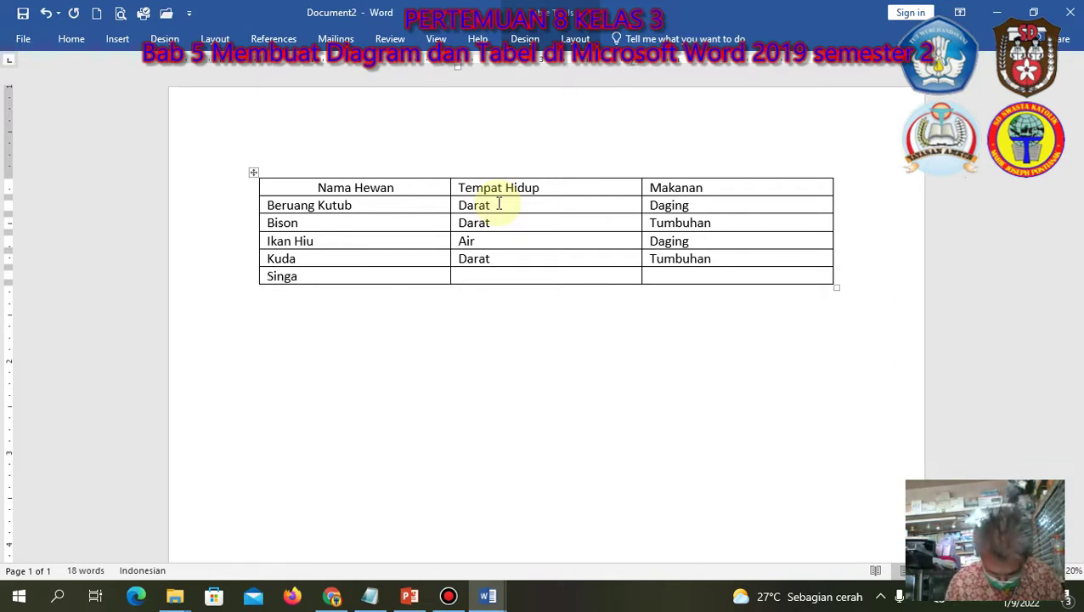
Complete the Singa row with Darat as Tempat Hidup and Daging as Makanan
type("Darat")
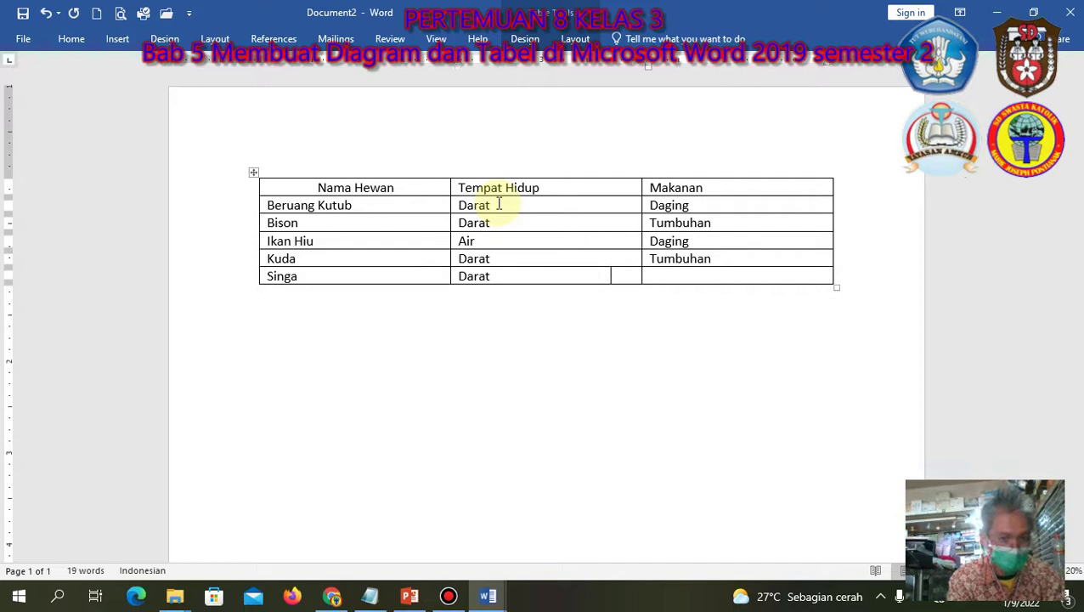
key("Tab")
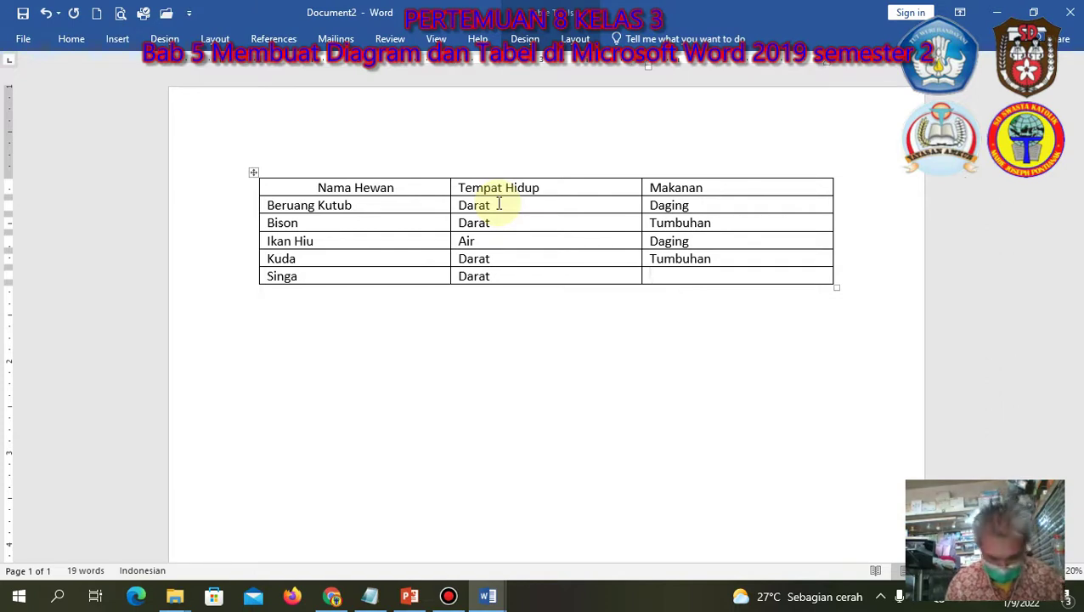
type("Da")
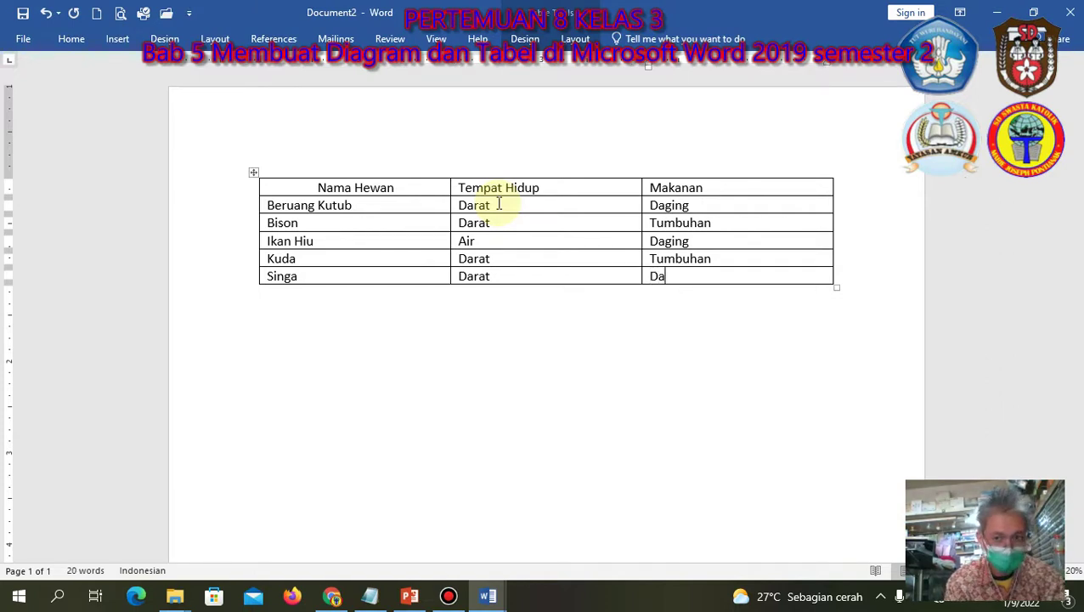
type("ging")
Add a new table row for Paus with Tempat Hidup Air and Makanan Daging
key("Tab")
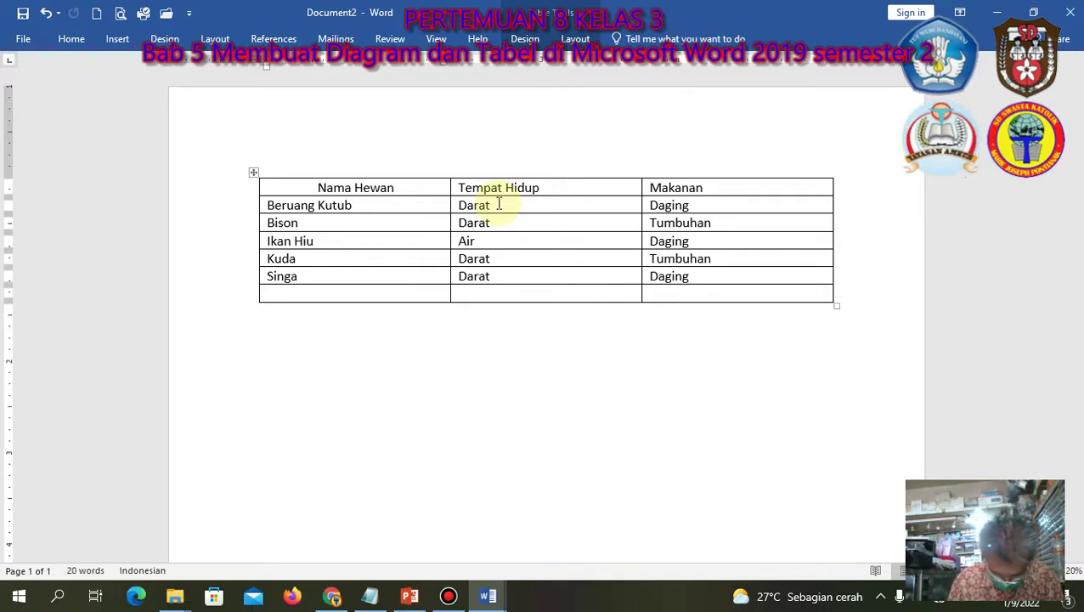
type("Paus")
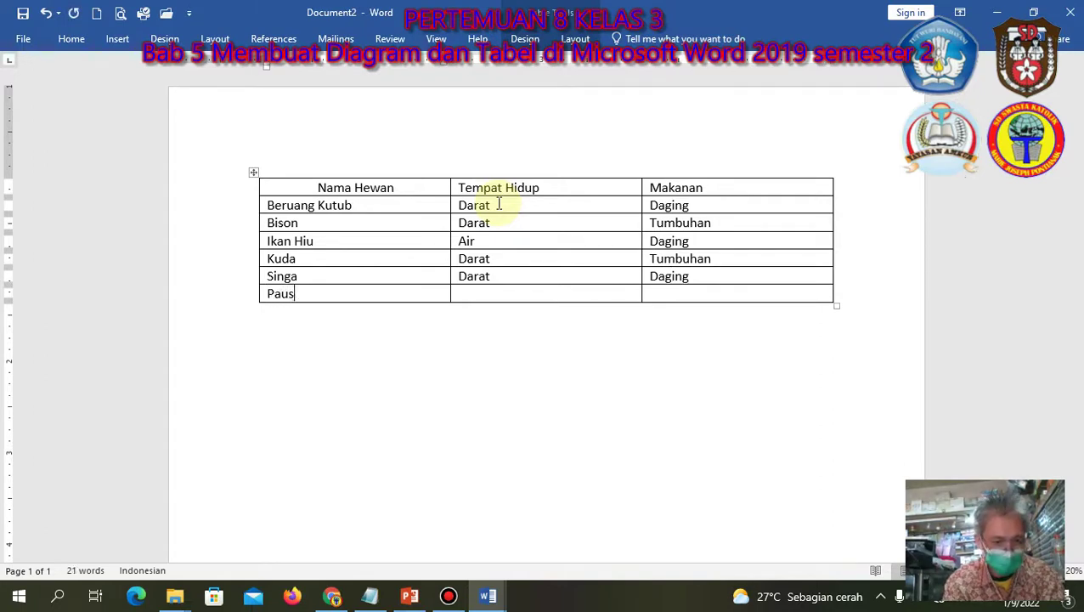
key("Tab")
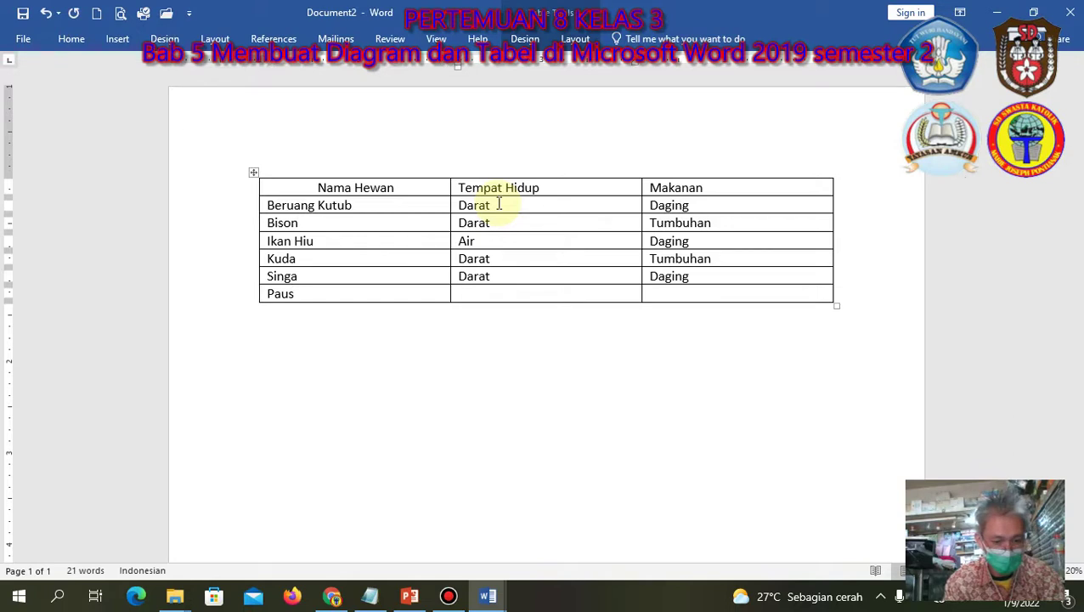
type("Air")
key("Tab")
type("Daging")
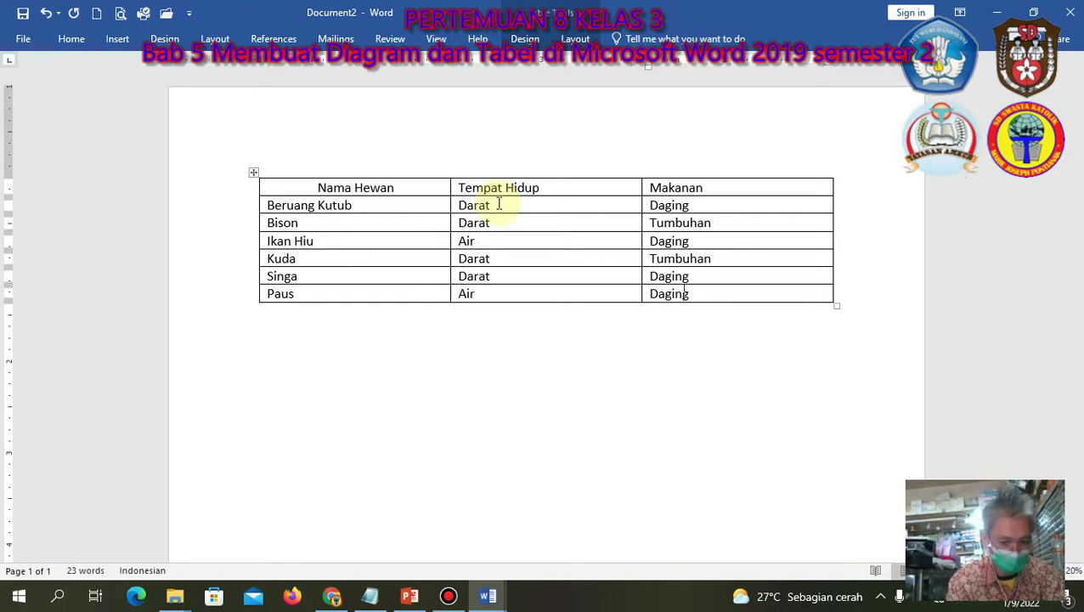
Add a new table row for Burung Hantu with Tempat Hidup Darat and Makanan Daging dan Tumbuhan
key("Tab")
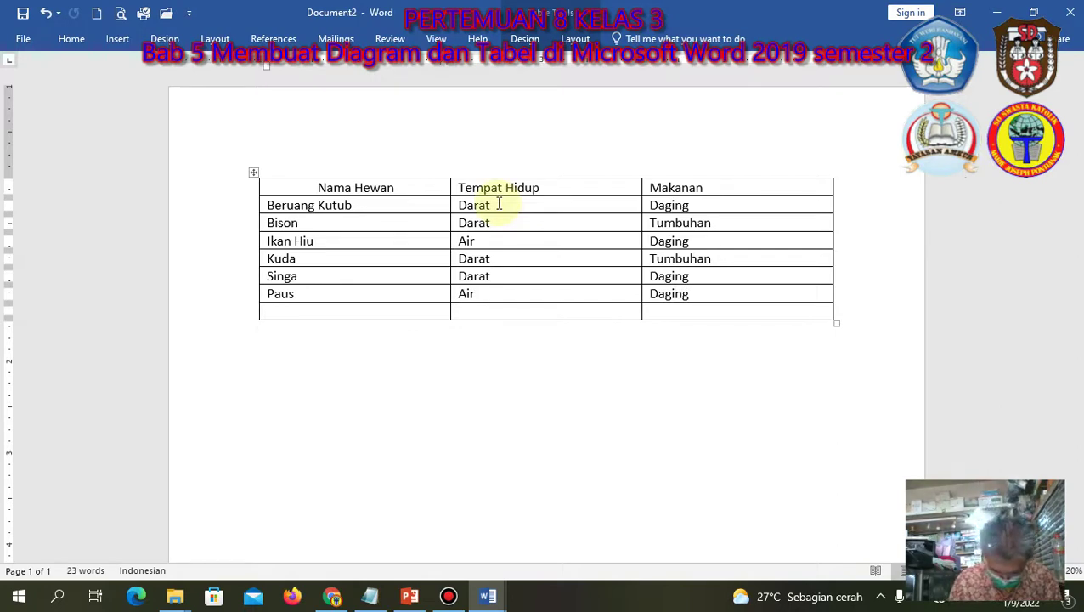
type("Bur")
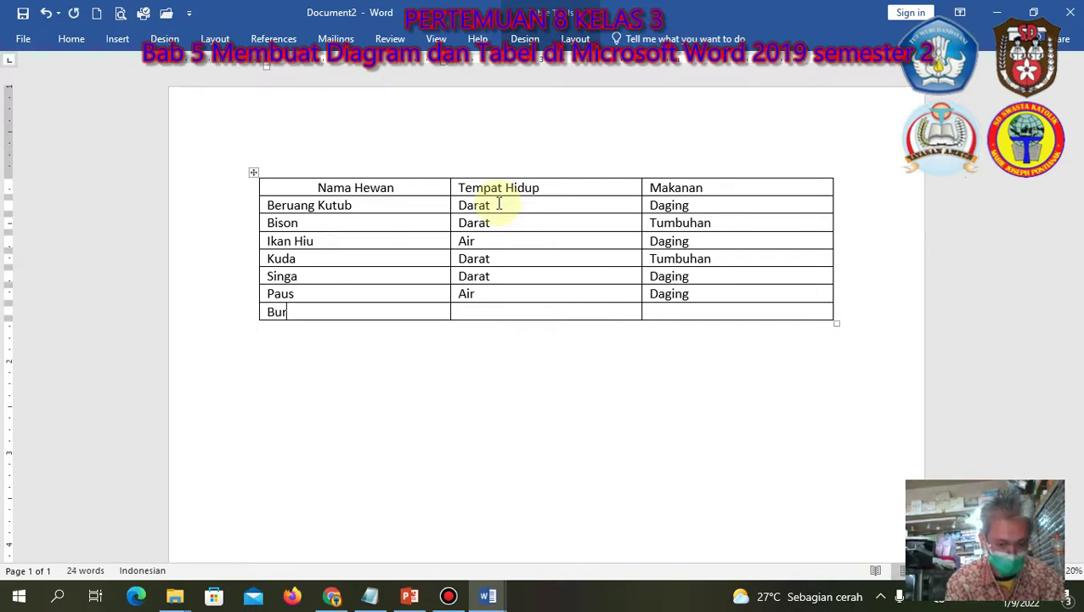
type("ung H")
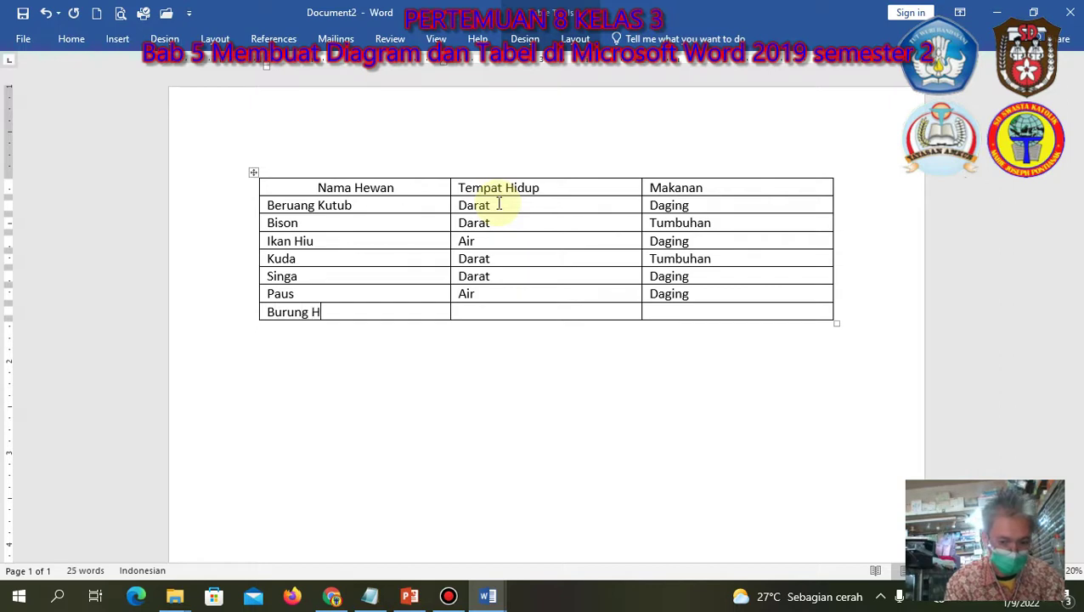
type("antu")
key("Tab")
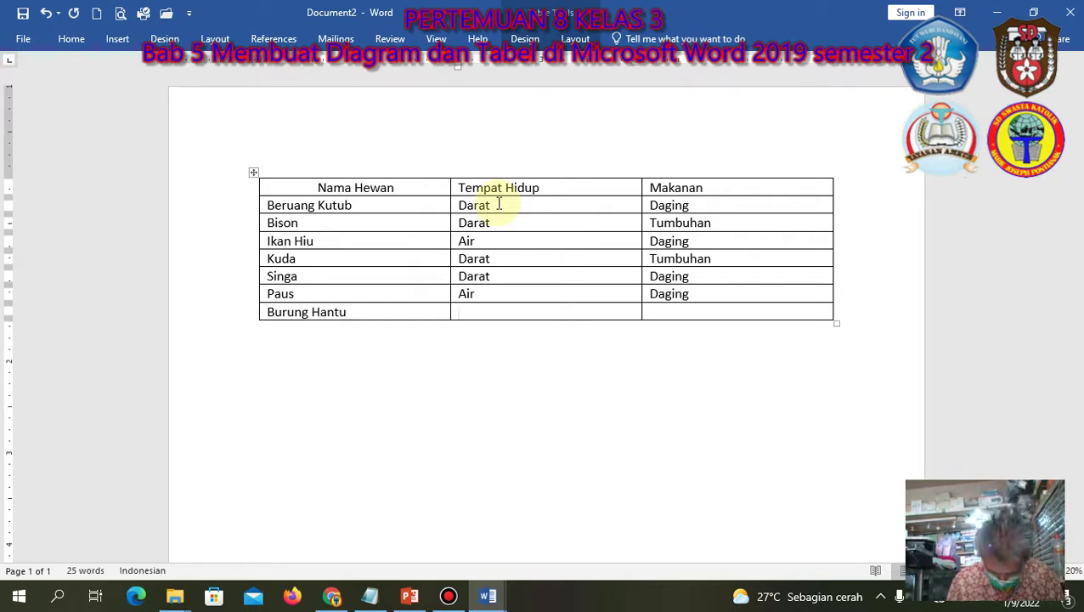
type("Darat")
key("Tab")
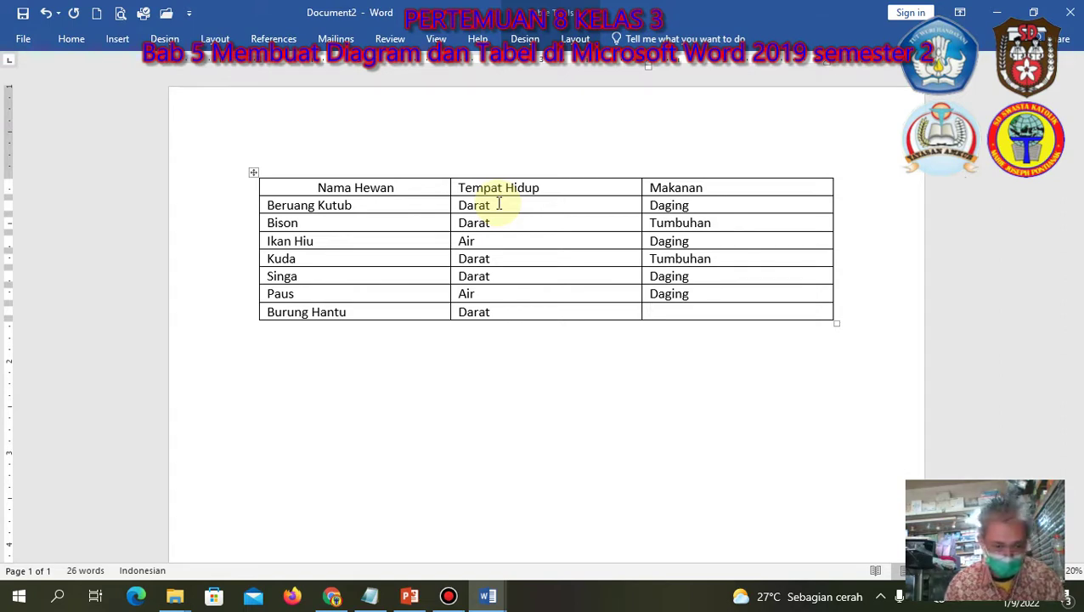
type("dagin")
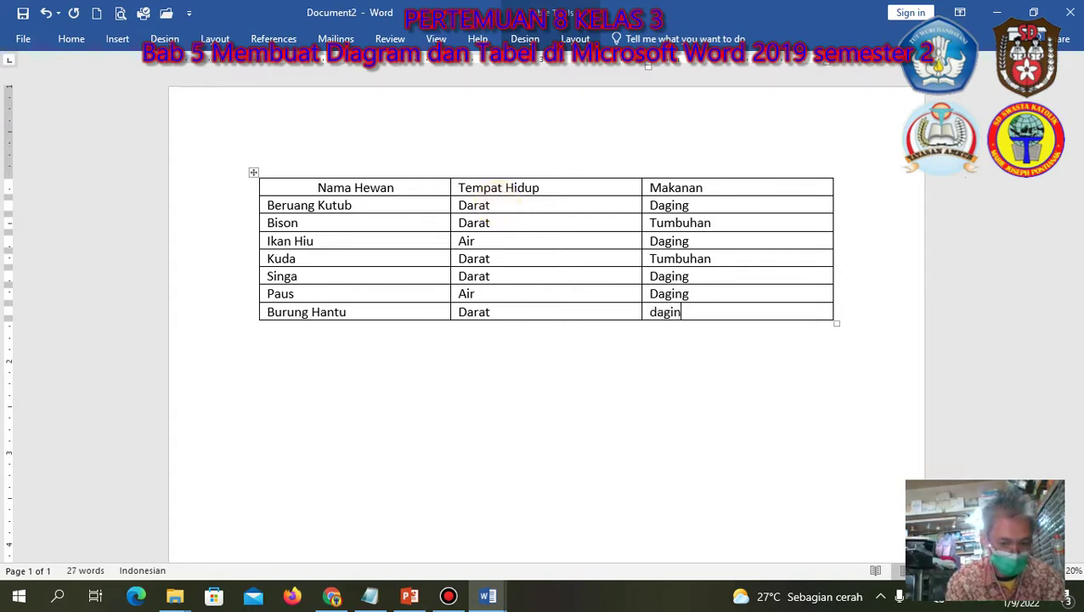
type("g dan T")
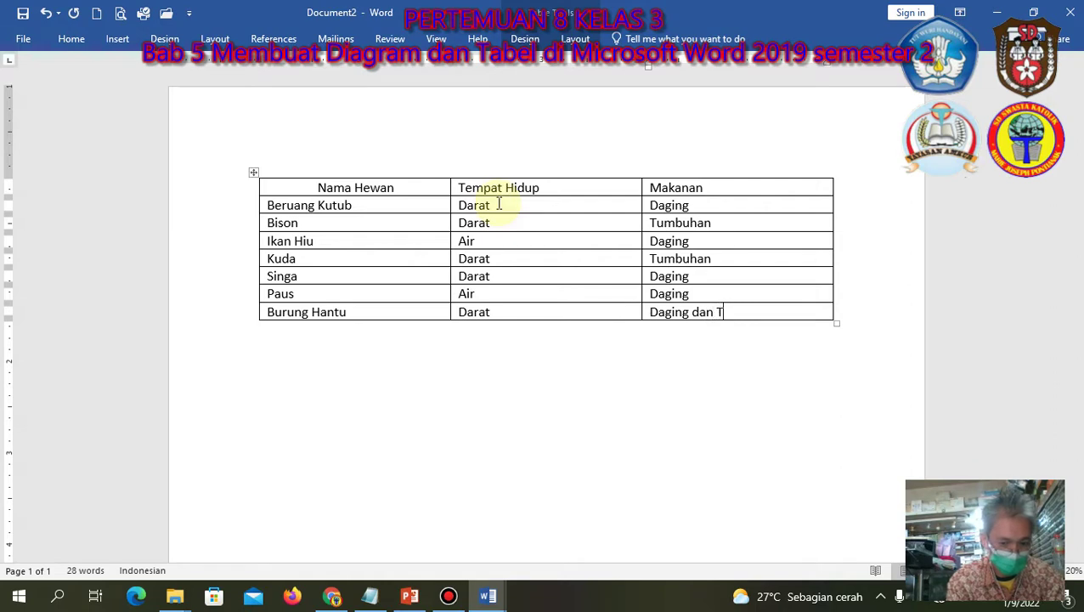
type("umbuhan")
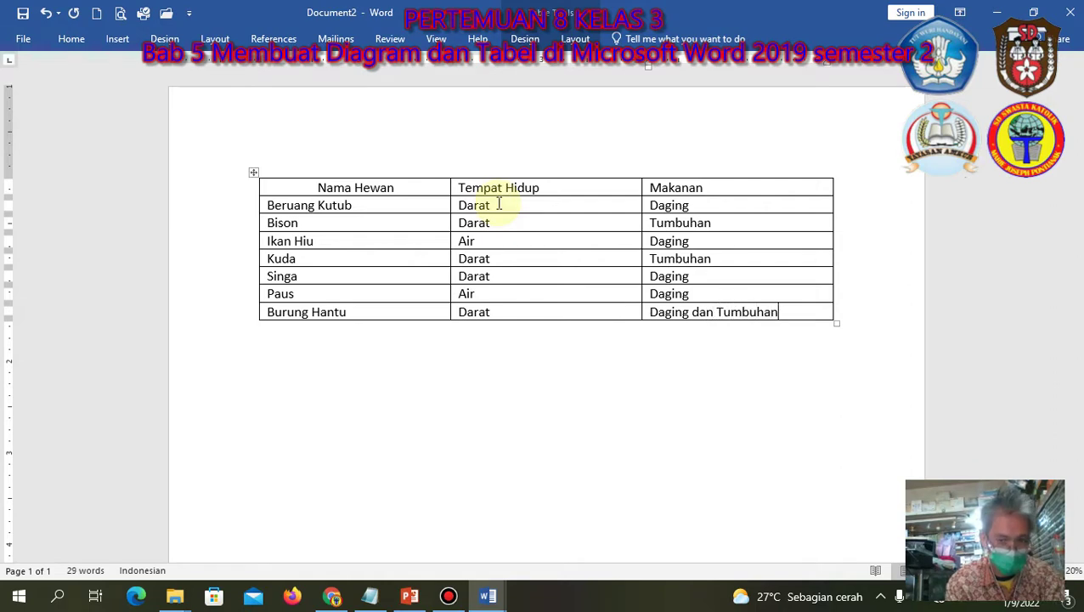
Add a new table row for Bunglon with Tempat Hidup Darat and Makanan Serangga
key("Tab")
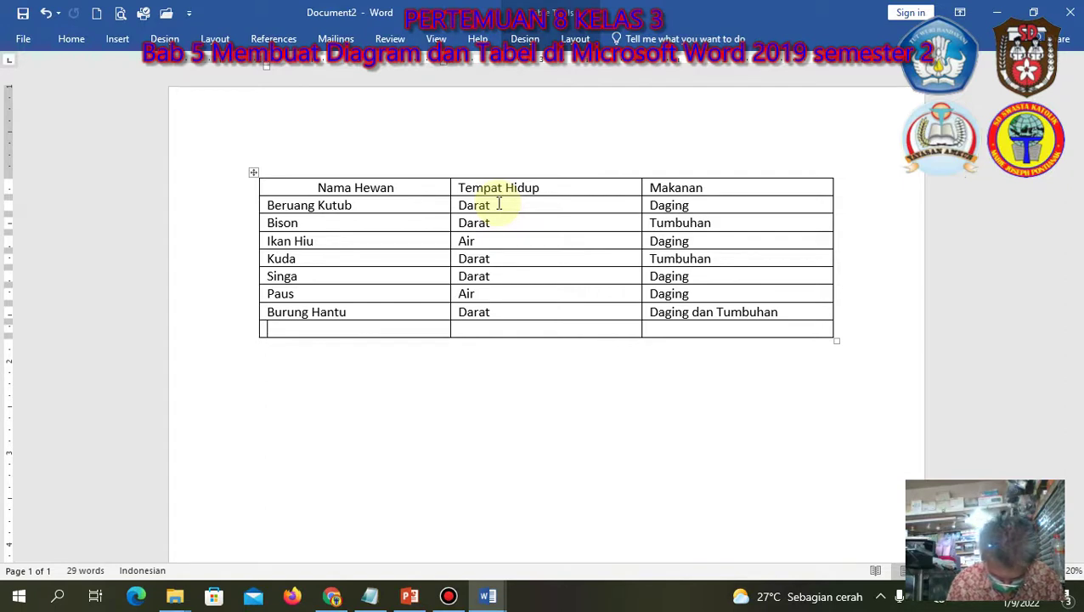
type("Bun")
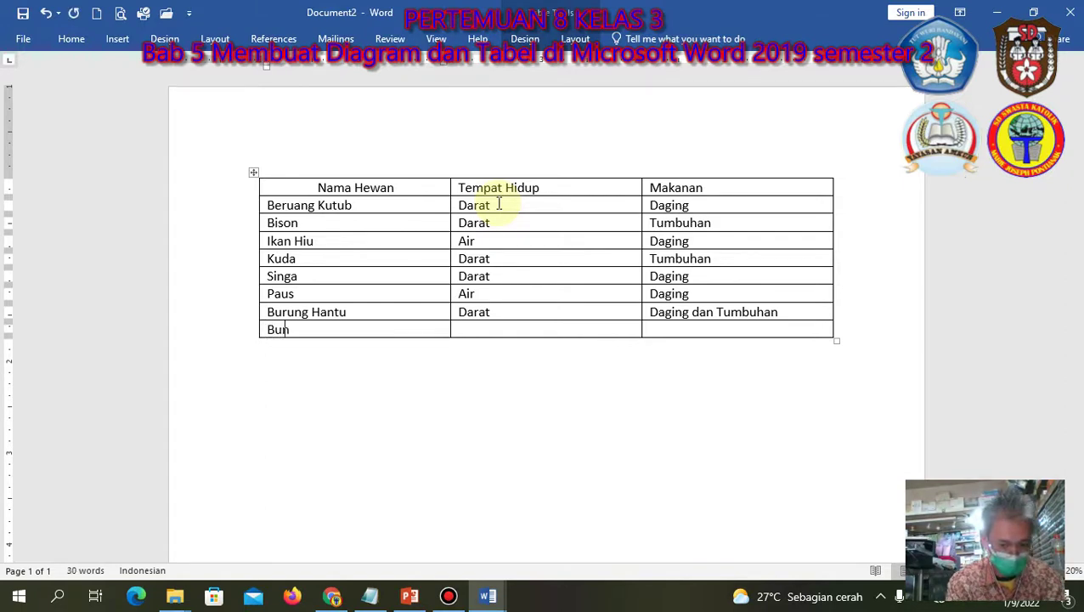
type("glon")
key("Tab")
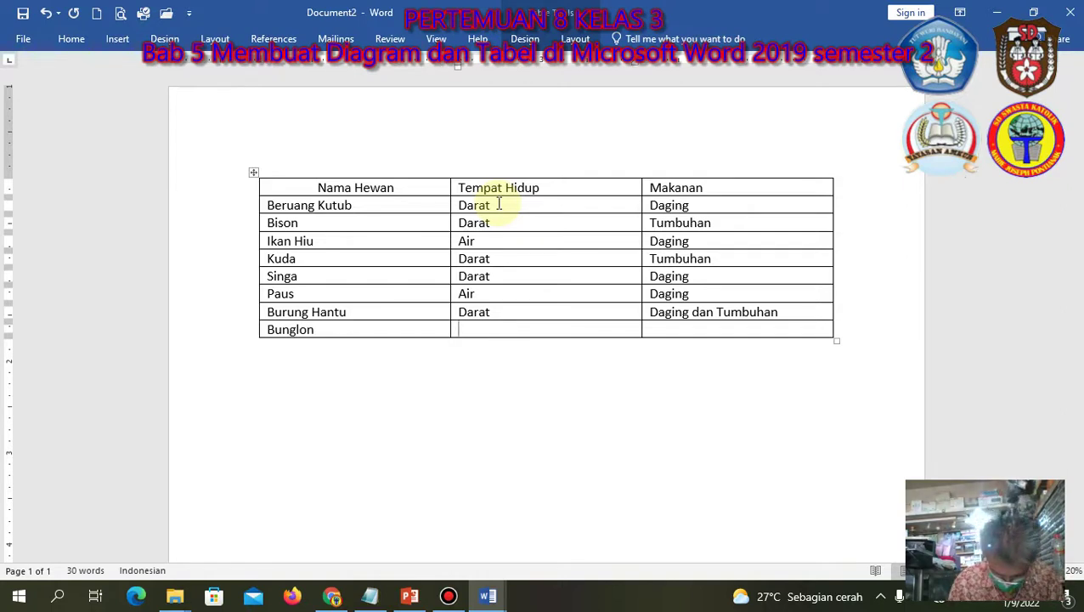
type("darat")
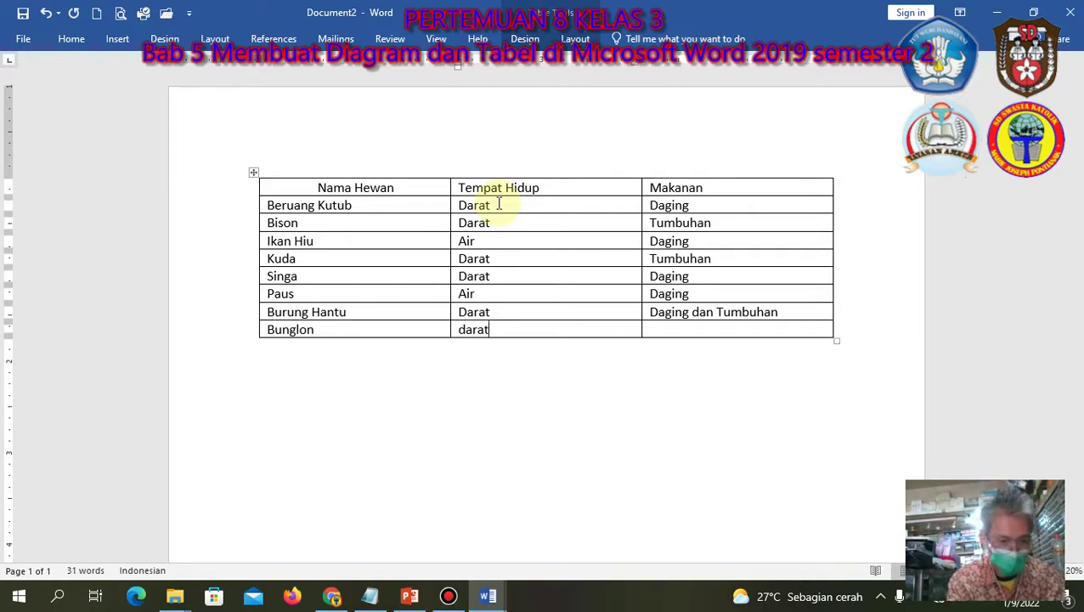
key("Tab")
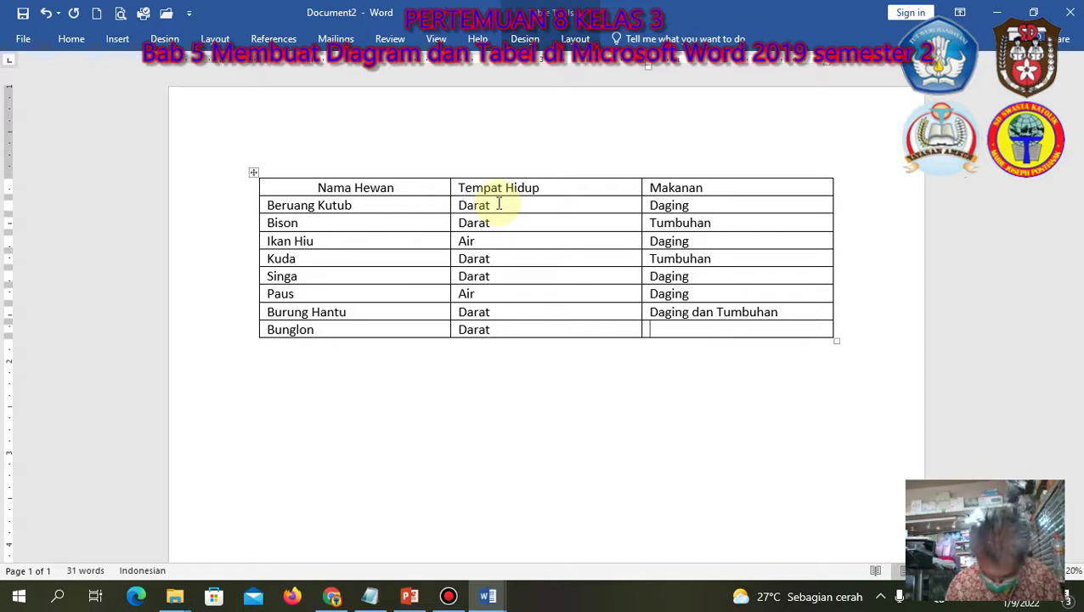
type("serangg")
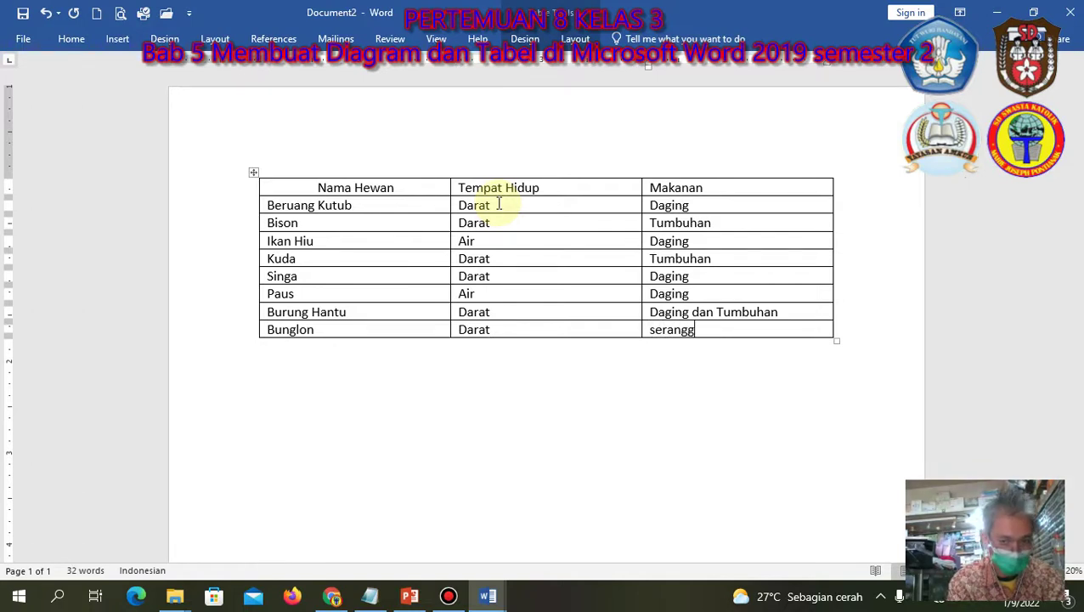
type("a")
Add a new table row for Panda with Tempat Hidup Darat and Makanan Tumbuhan
key("Tab")
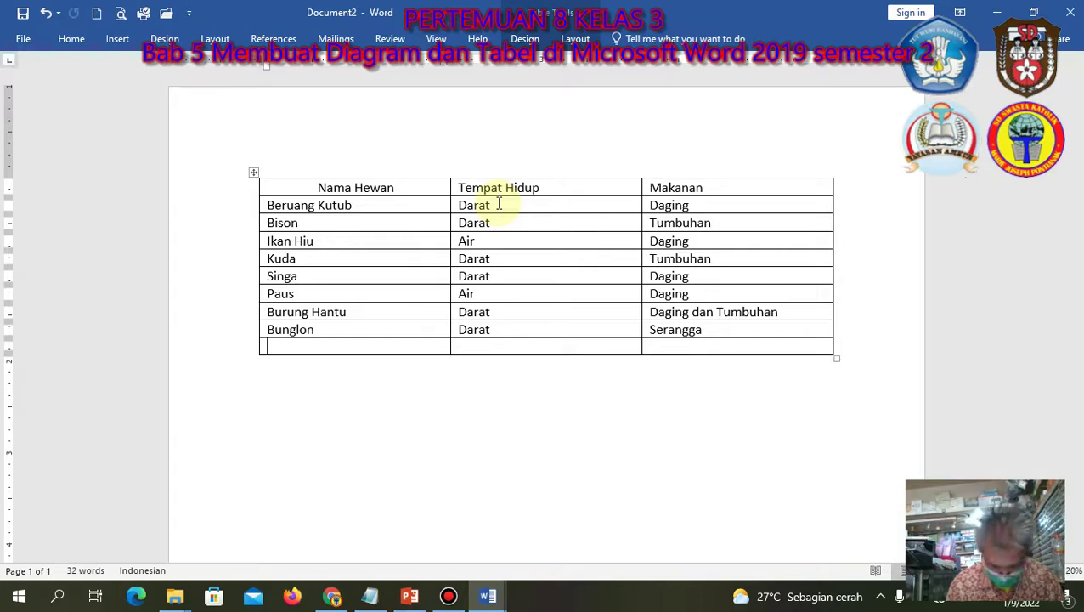
type("panda")
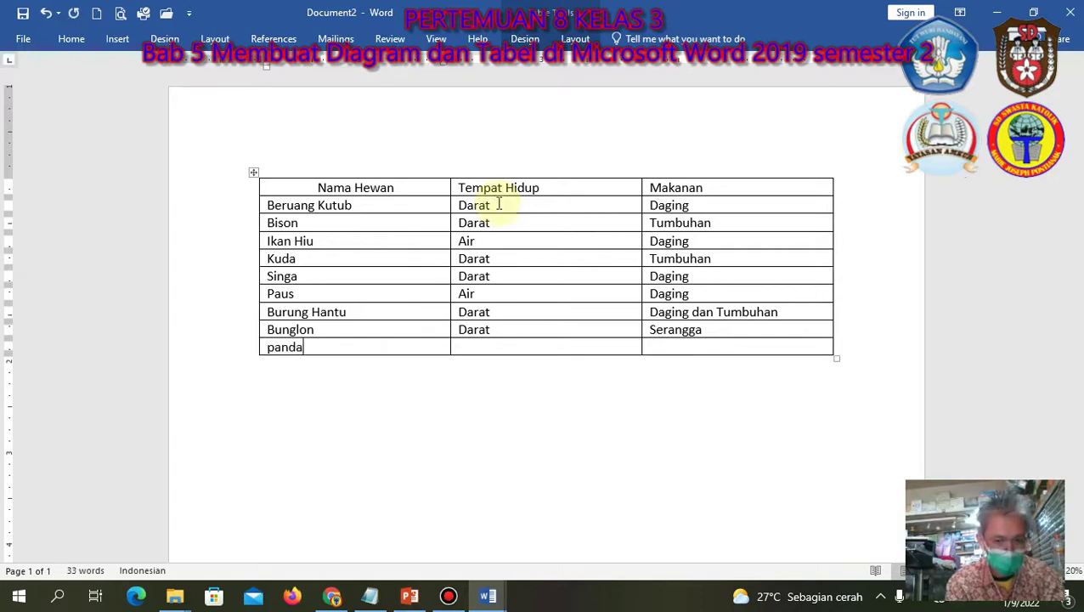
key("Tab")
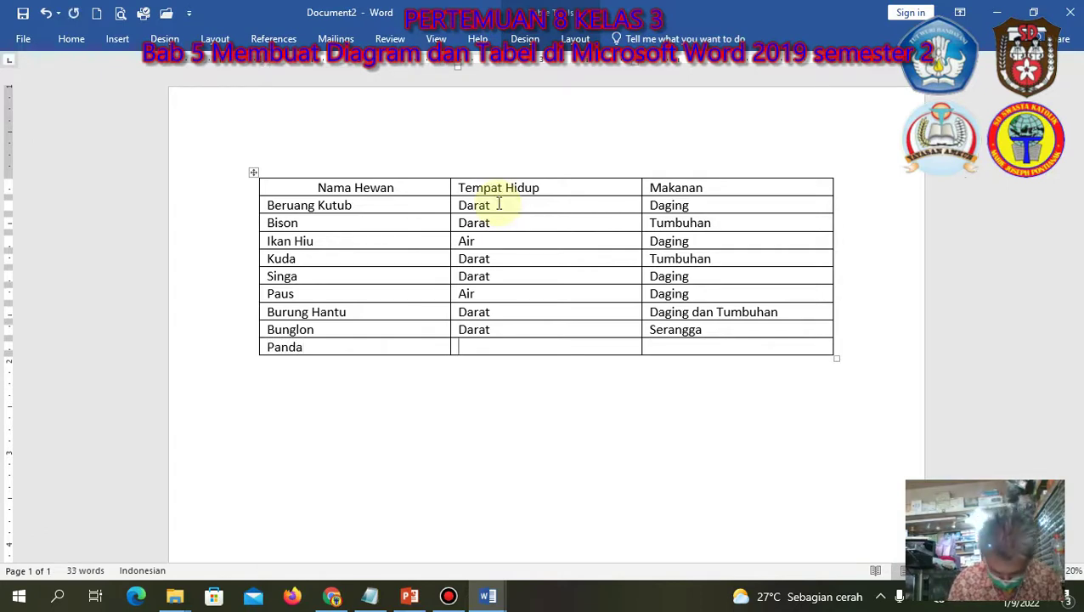
type("darat")
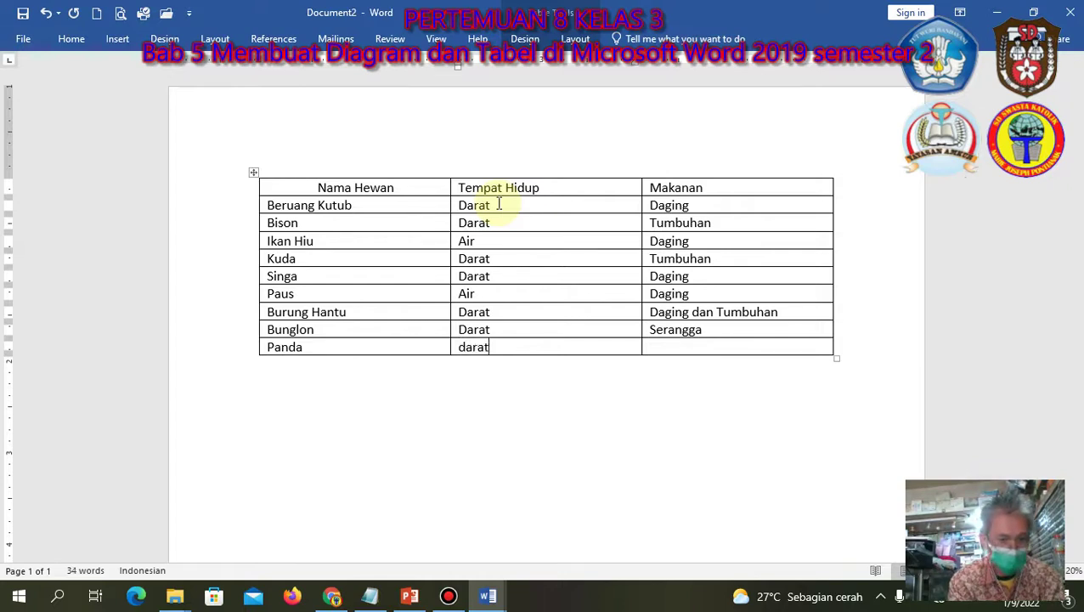
key("Tab")
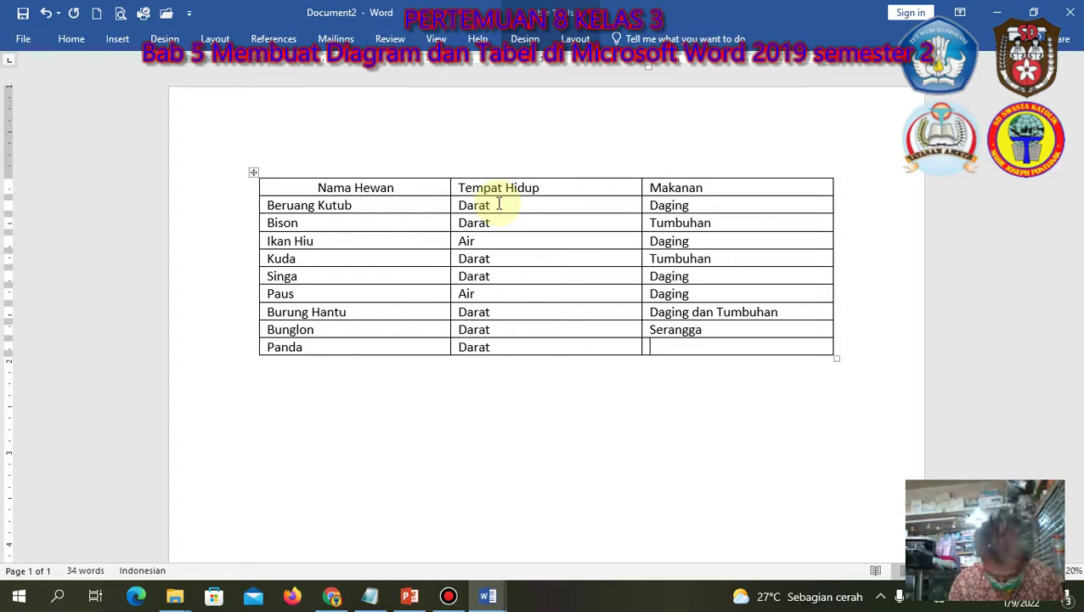
type("tumbuhan")
Add a last table row for Ular with Tempat Hidup Darat and Makanan Daging, and leave the table
key("Tab")
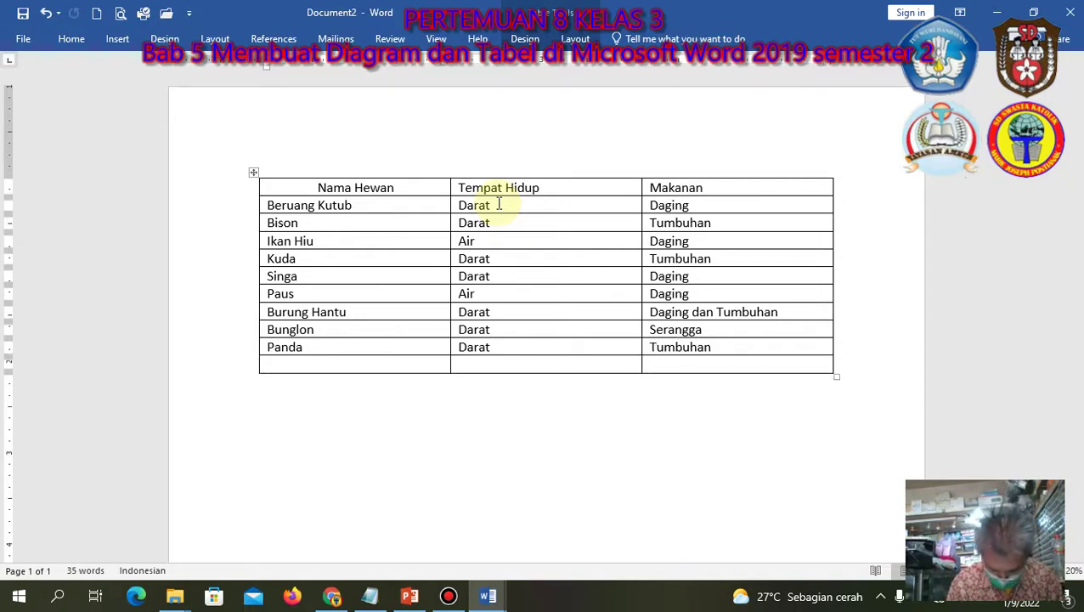
type("ular")
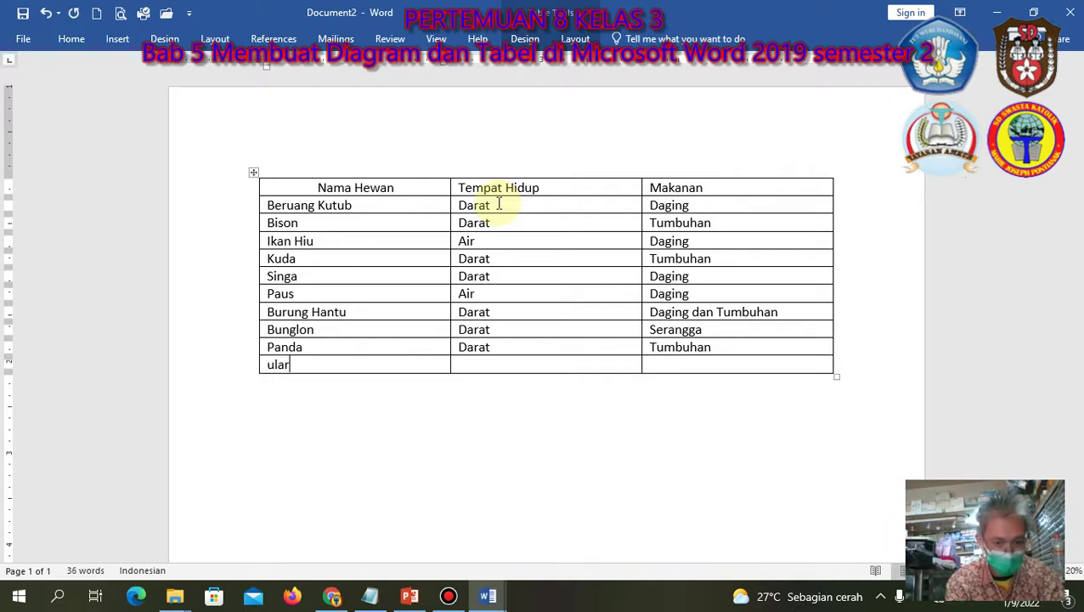
key("Tab")
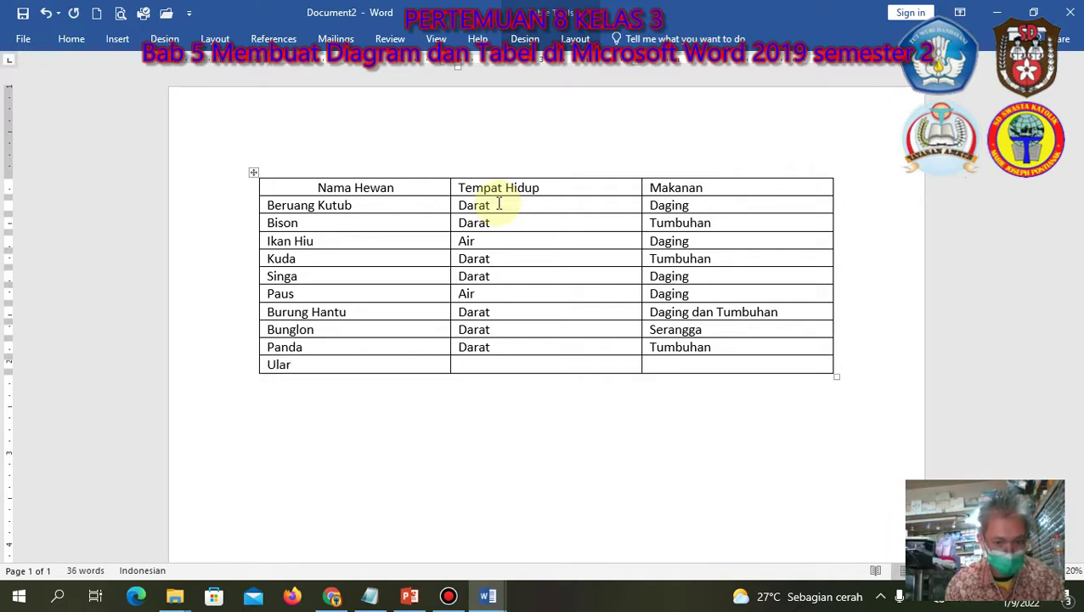
type("darat")
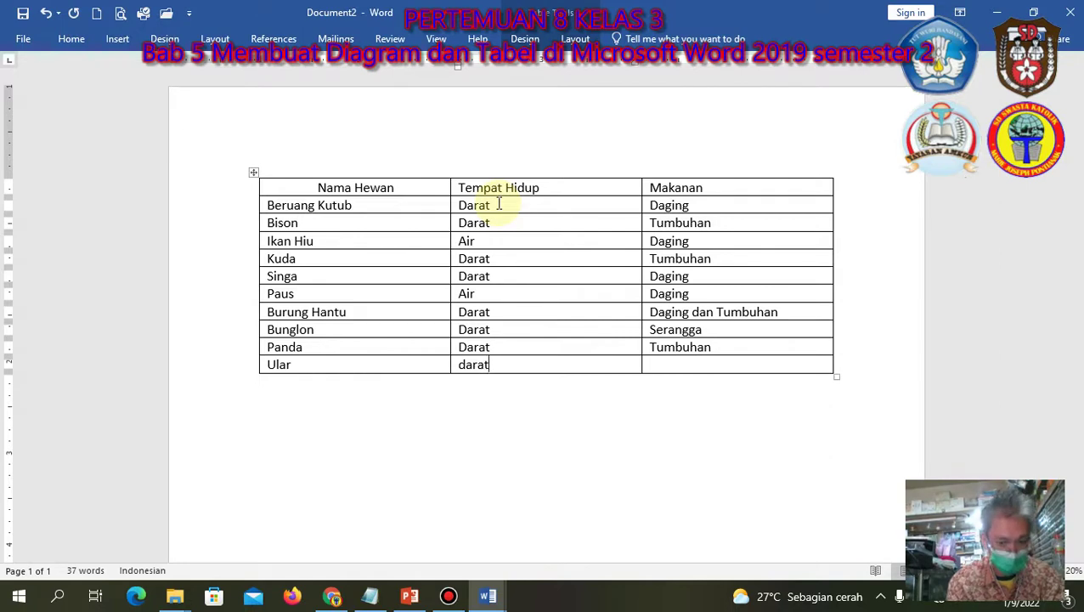
key("Tab")
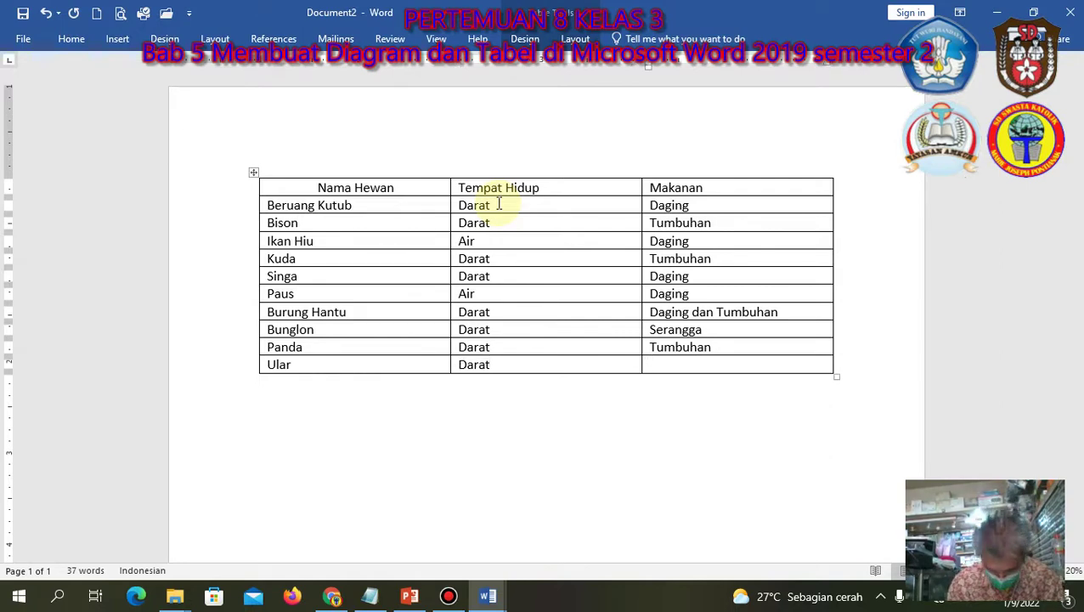
type("dag")
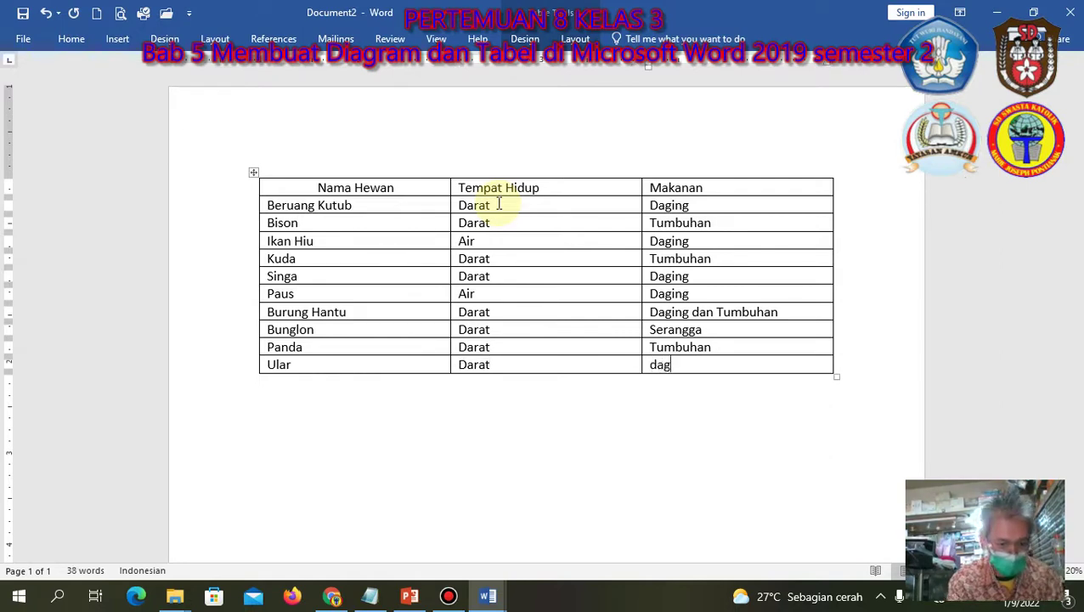
type("ing")
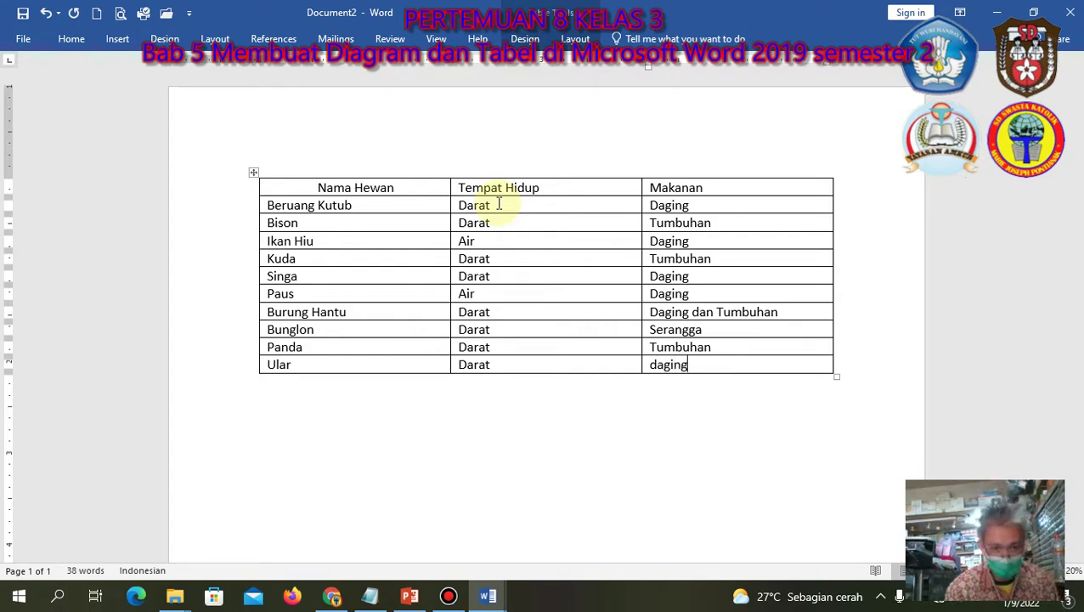
key("Down")
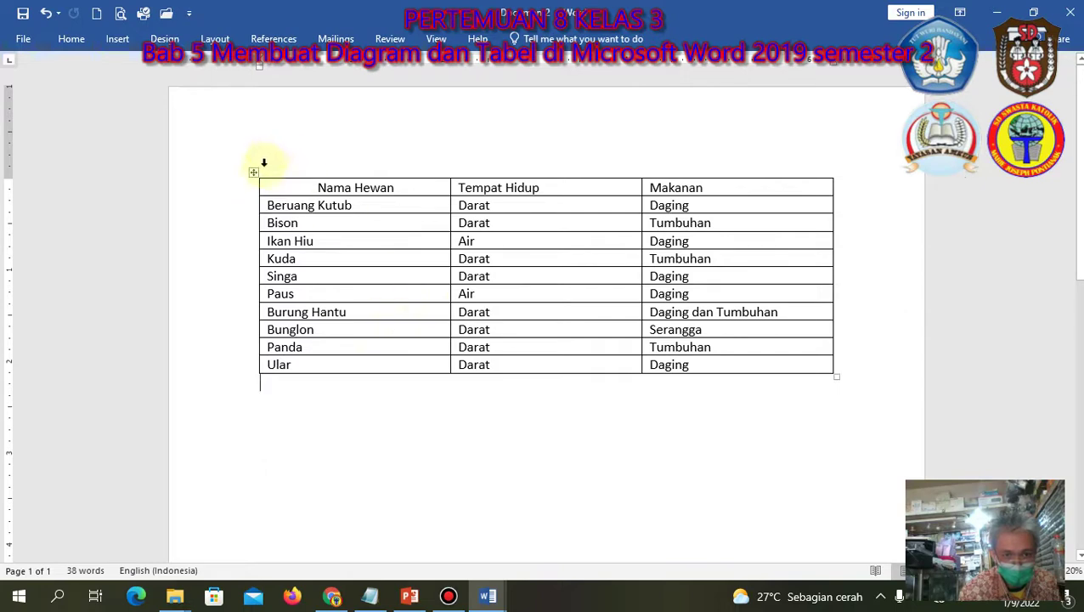
Apply the blue banded table style with a solid blue header row to the whole animal table
left_click(254, 173)
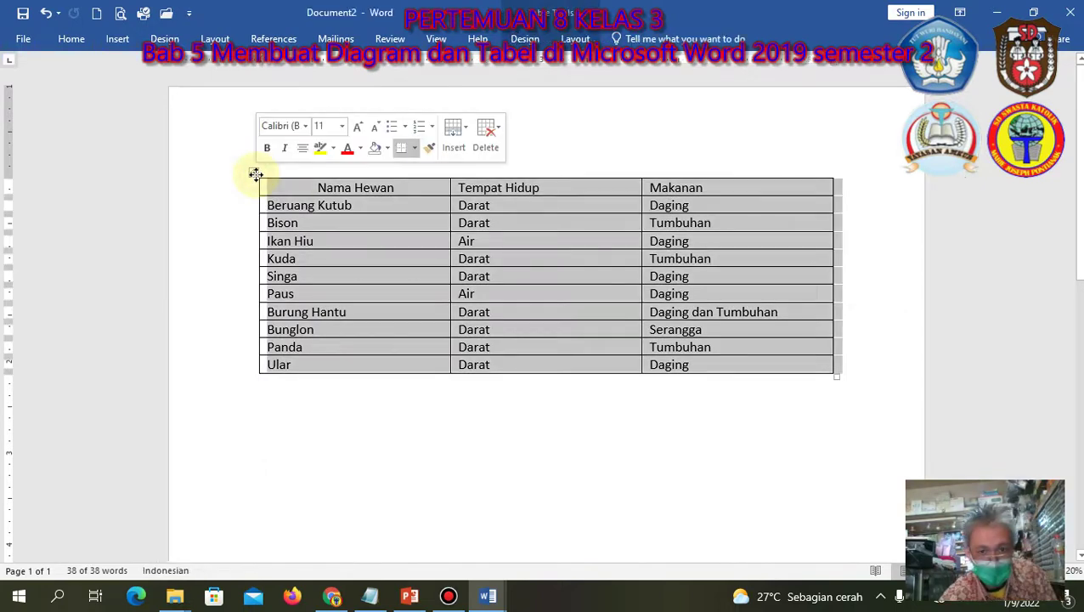
left_click(515, 40)
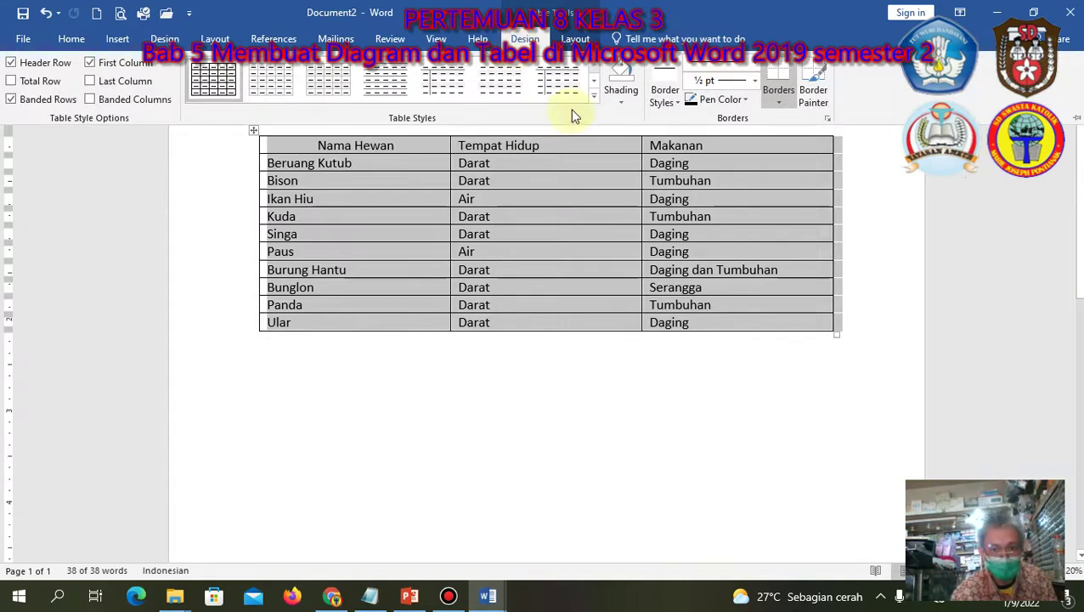
left_click(594, 84)
left_click(594, 84)
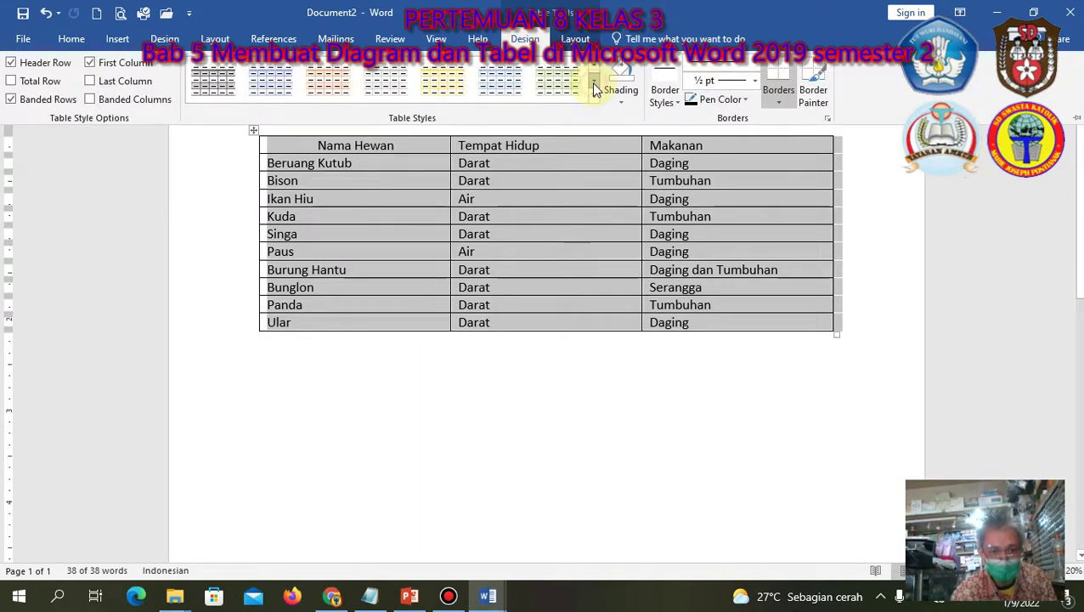
left_click(594, 85)
left_click(594, 86)
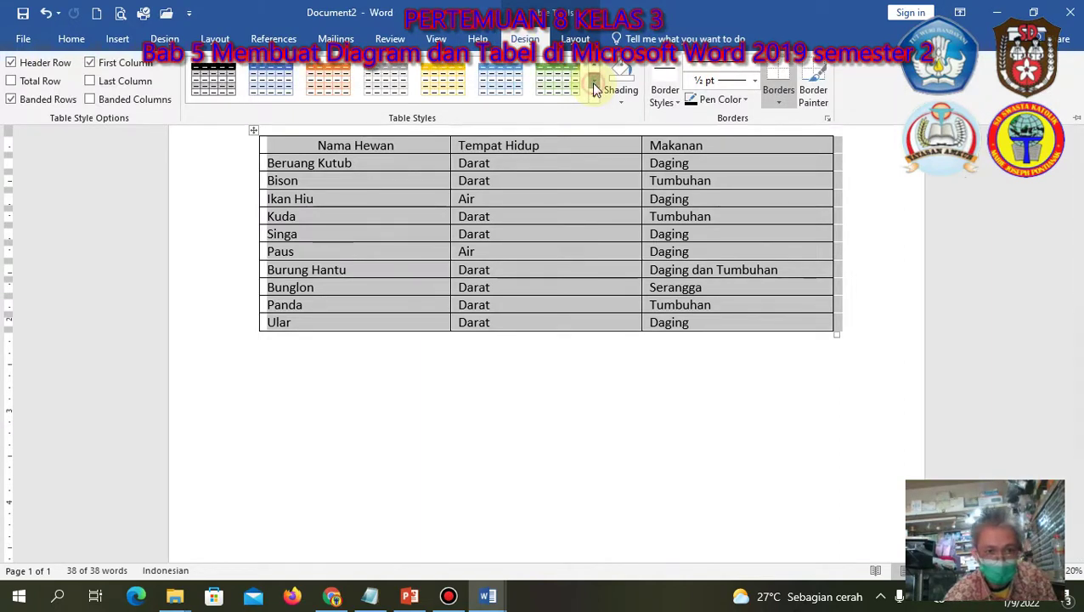
left_click(499, 87)
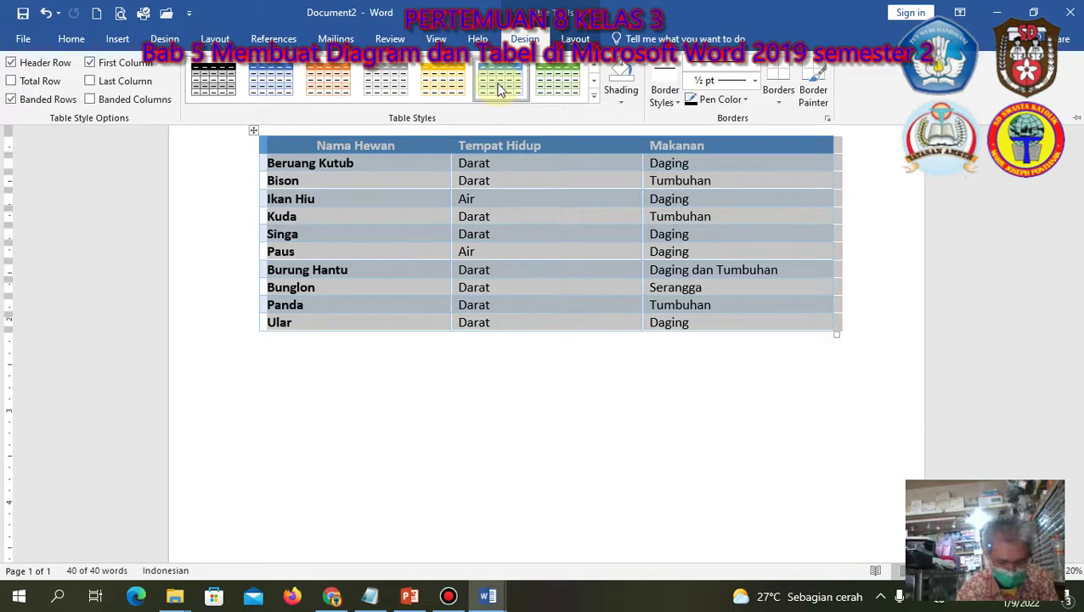
left_click(442, 365)
Shade the table's header row with the standard yellow colour
left_click(308, 136)
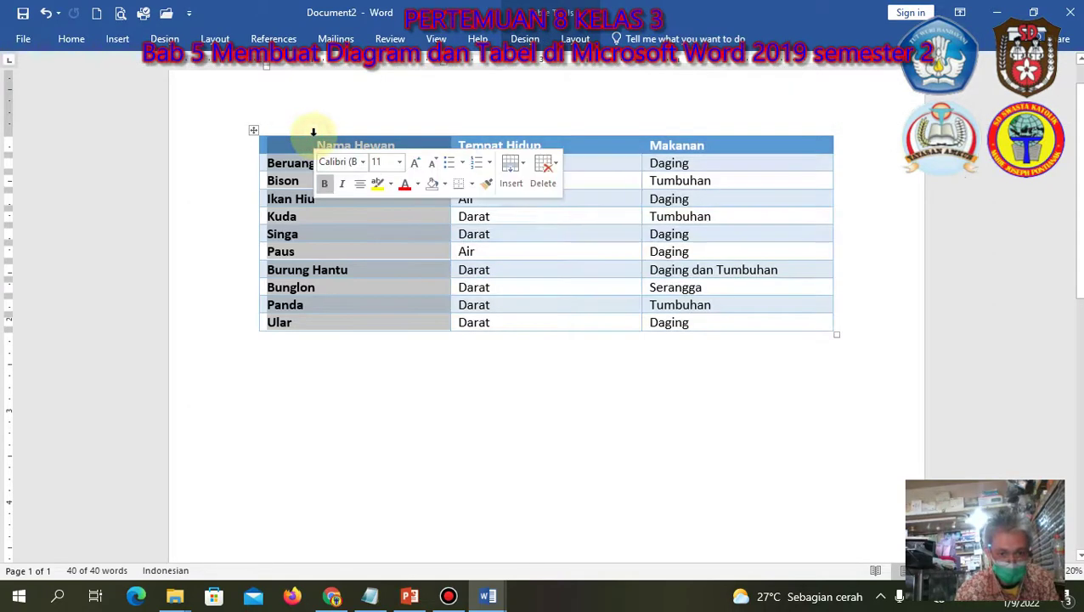
left_click(308, 139)
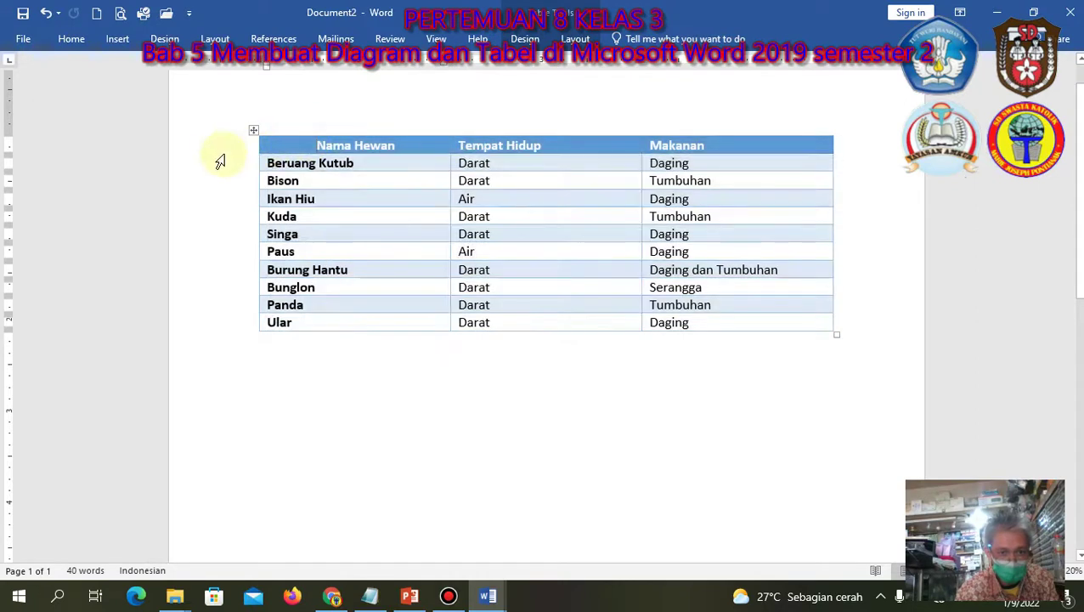
left_click_drag(220, 158, 654, 144)
left_click(304, 142)
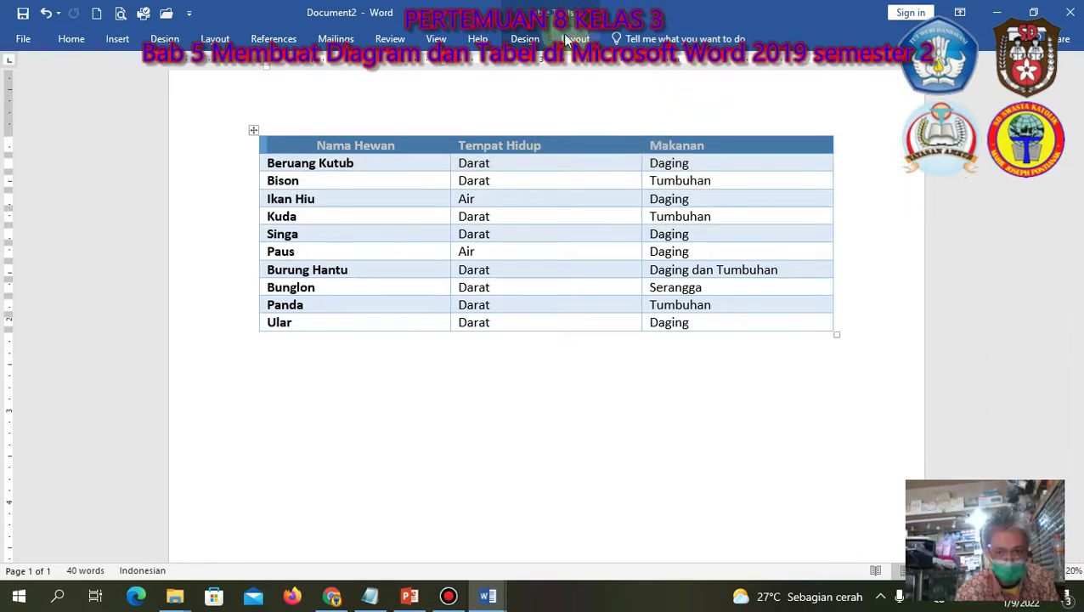
left_click(525, 39)
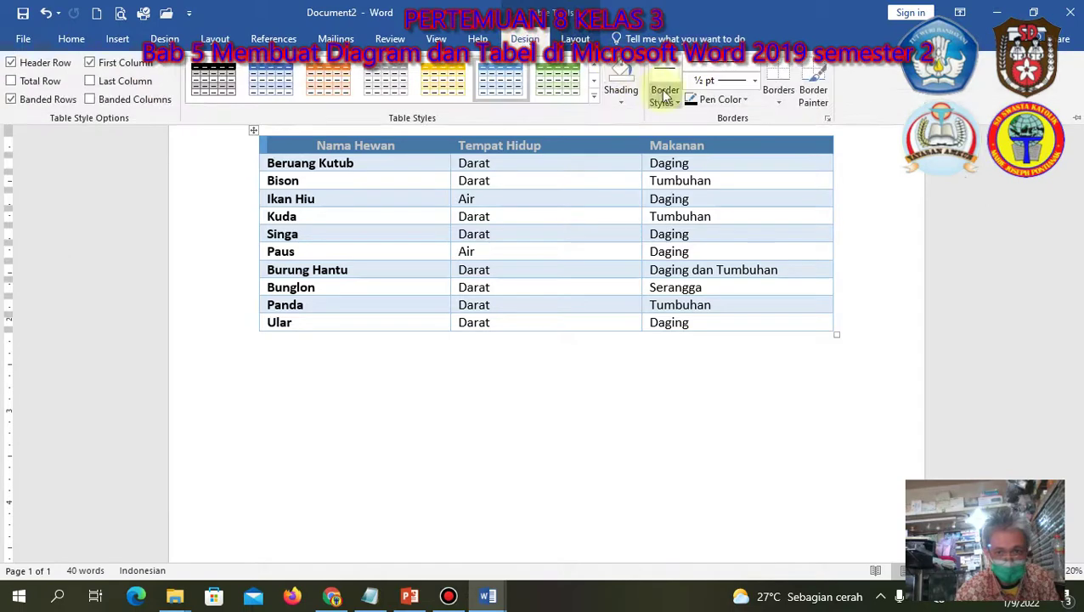
left_click(630, 100)
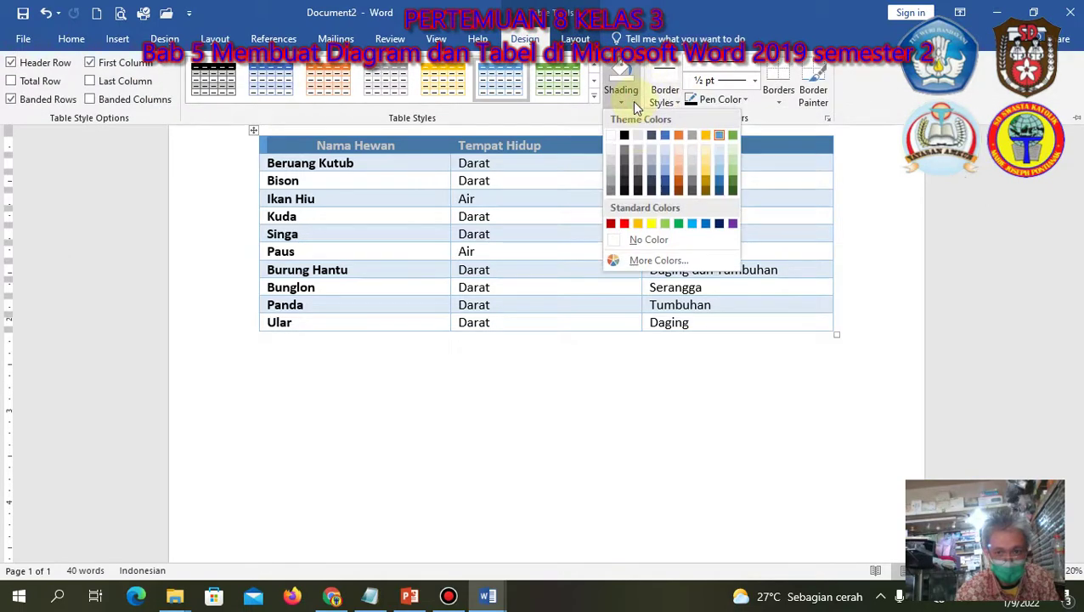
left_click(651, 223)
left_click(570, 385)
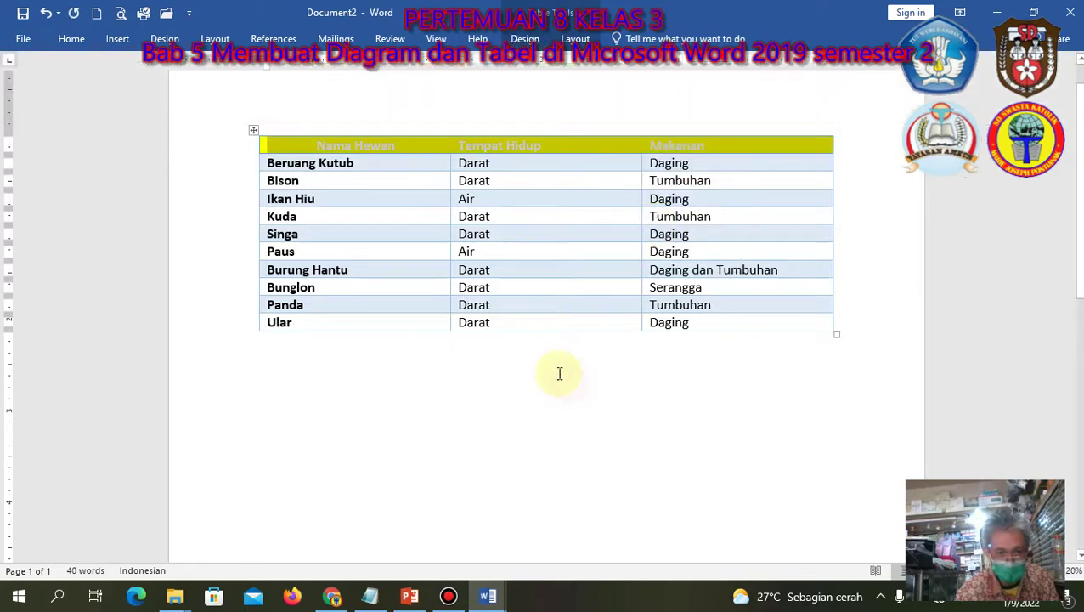
Shade the animal name cells from Beruang Kutub to Ular in standard purple
left_click_drag(269, 162, 326, 324)
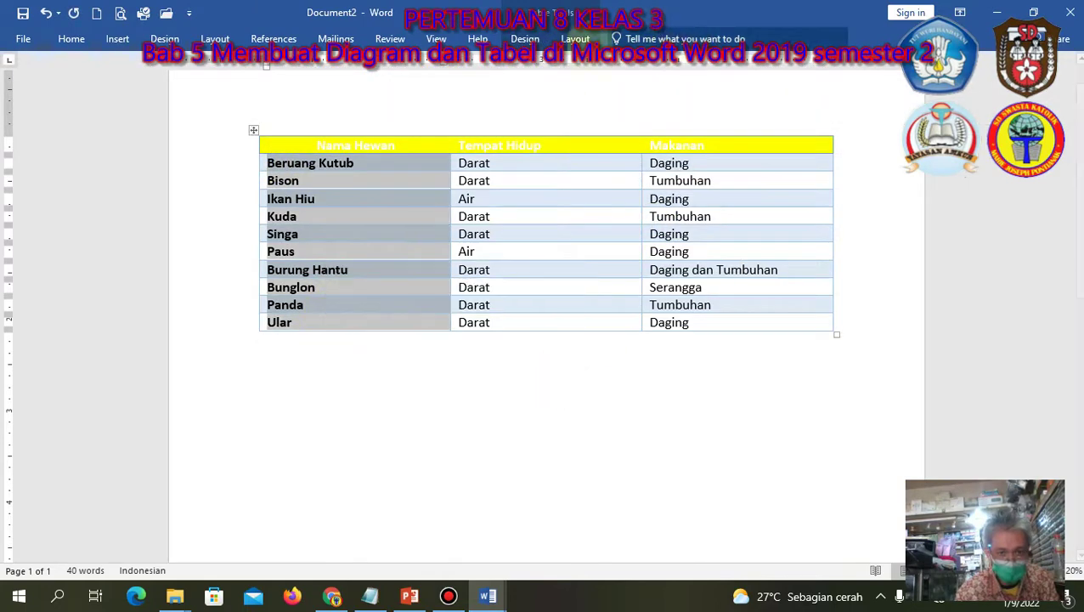
left_click(540, 41)
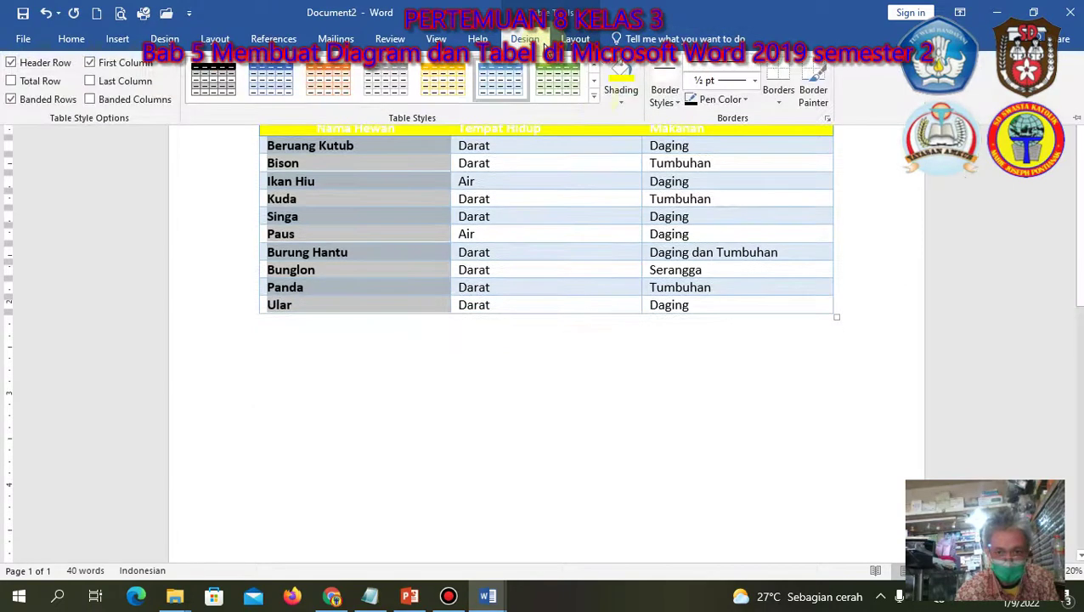
left_click(618, 100)
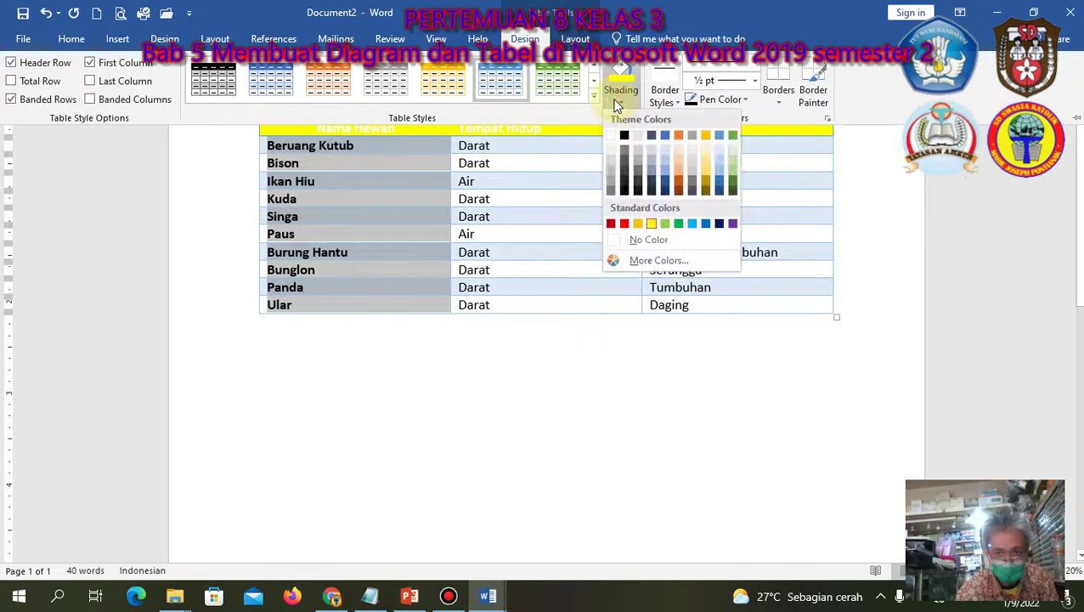
left_click(732, 223)
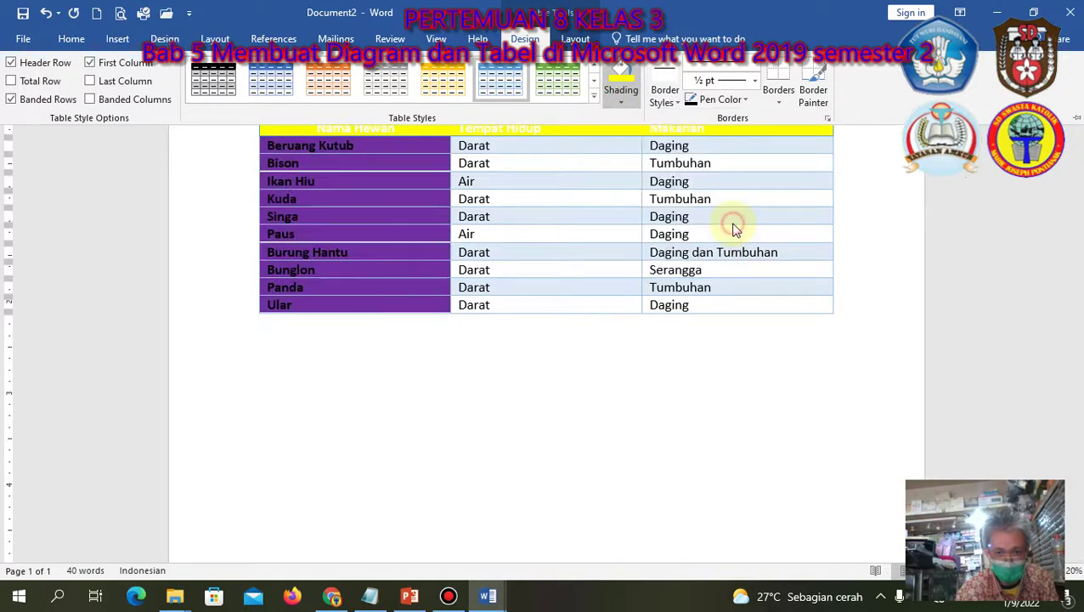
left_click(472, 143)
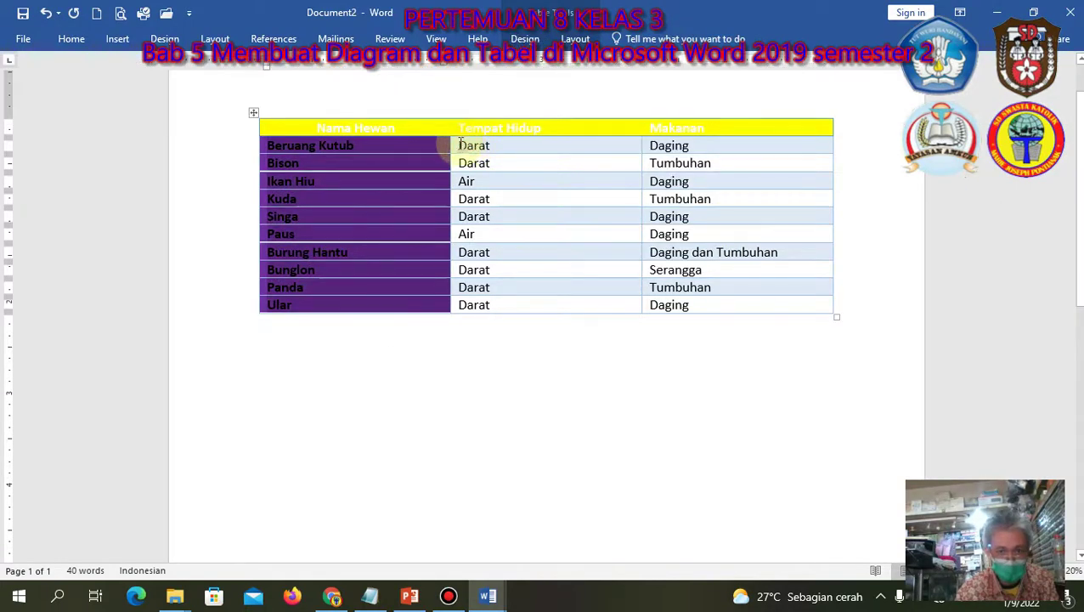
Shade the Tempat Hidup cells below the header in standard green
left_click_drag(460, 145, 501, 306)
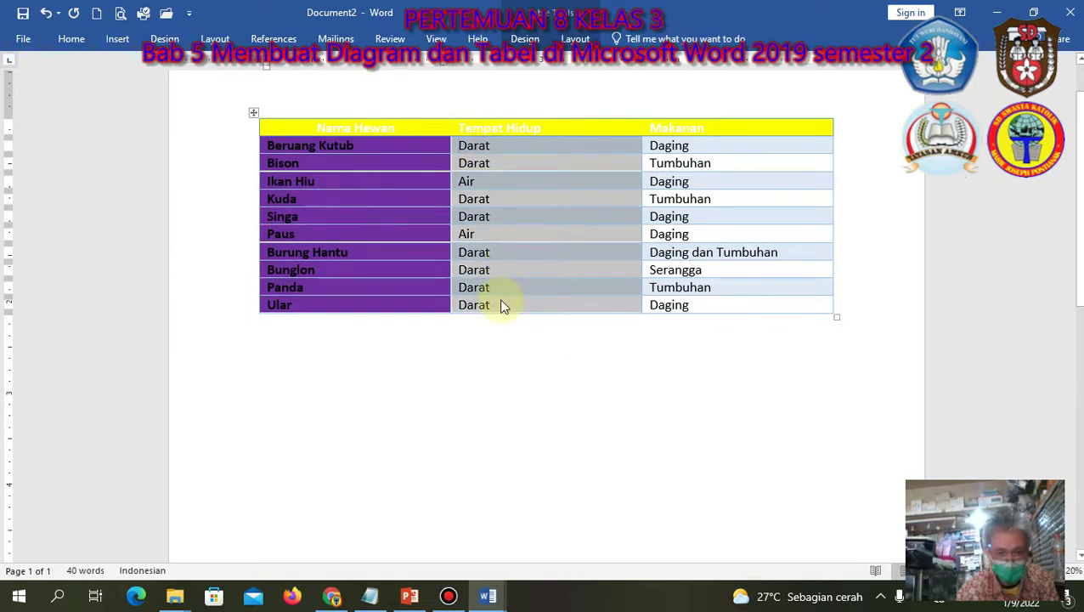
left_click(524, 39)
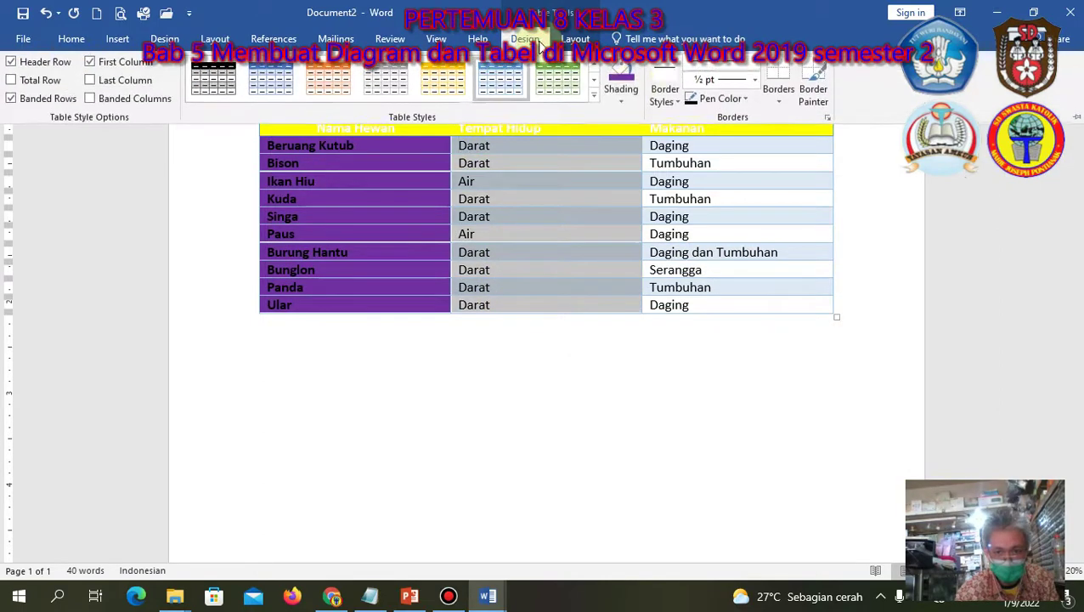
left_click(631, 100)
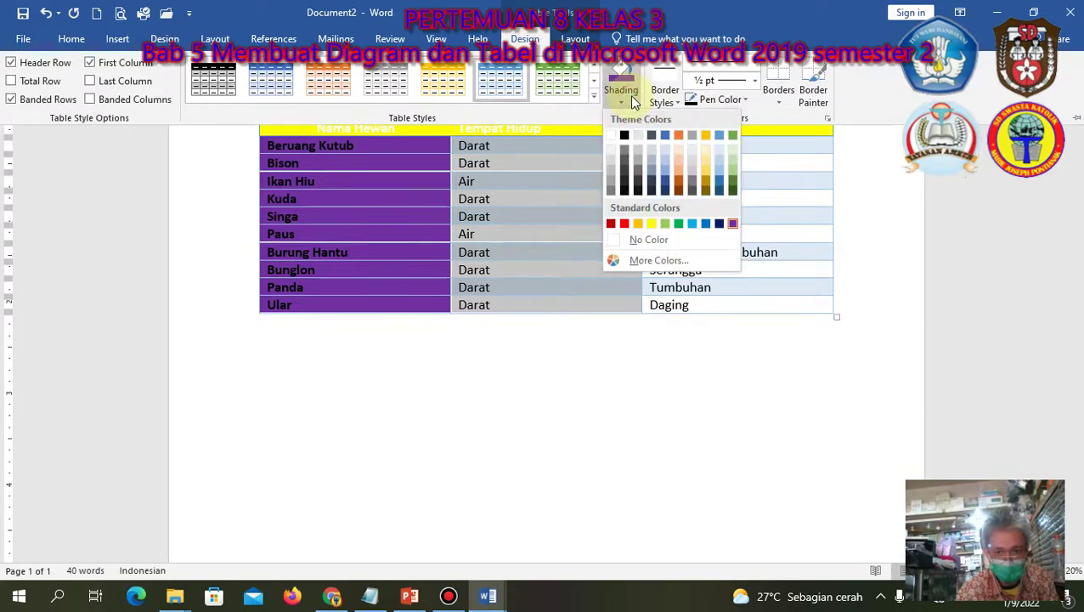
left_click(679, 225)
left_click(703, 309)
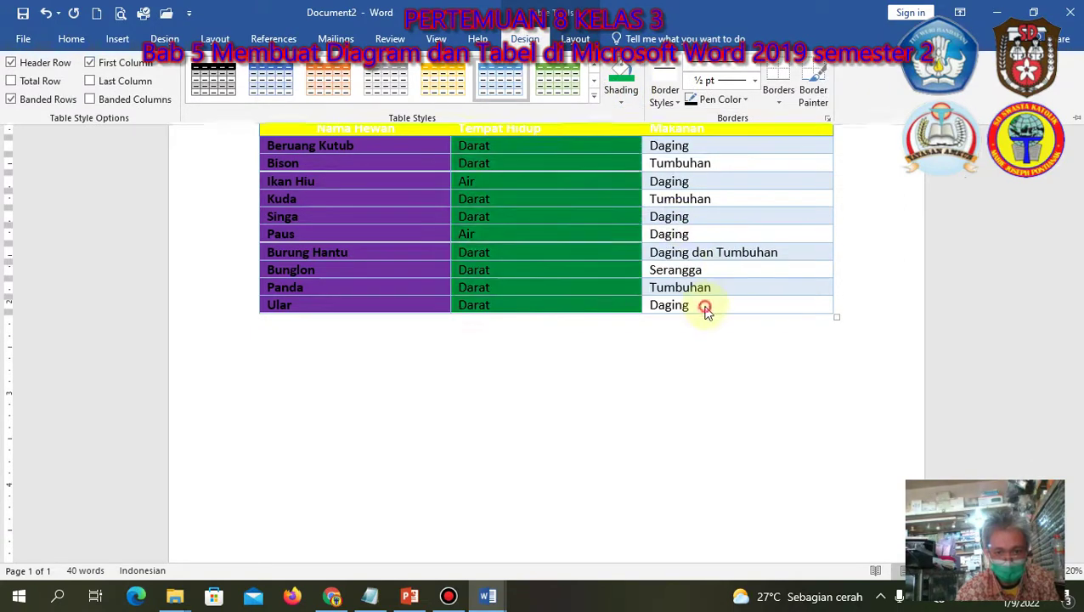
Shade the Makanan cells below the header in the orange theme colour
left_click_drag(650, 146, 691, 303)
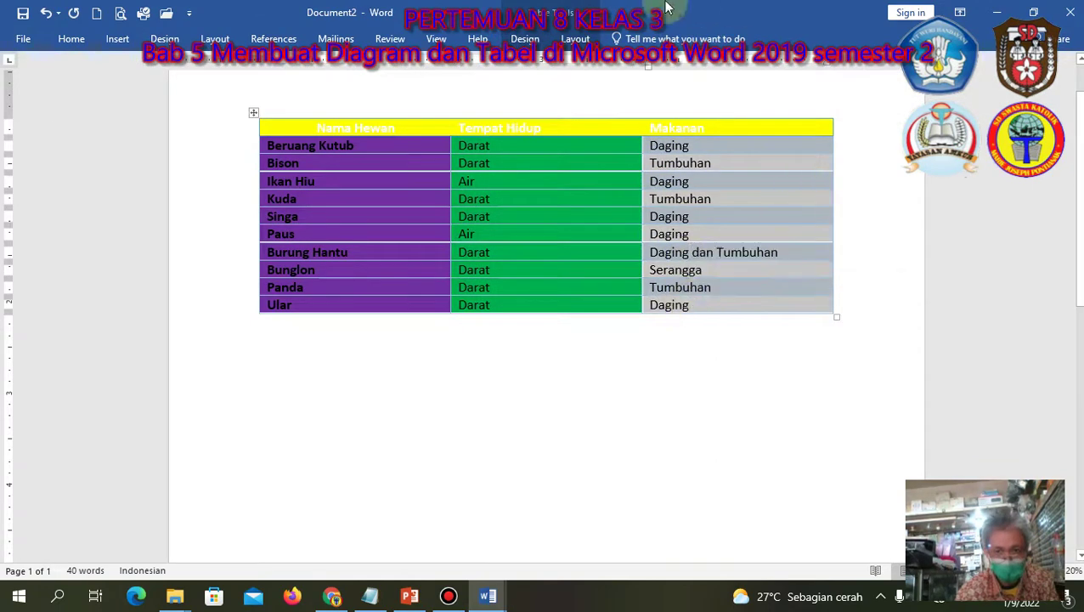
left_click(537, 44)
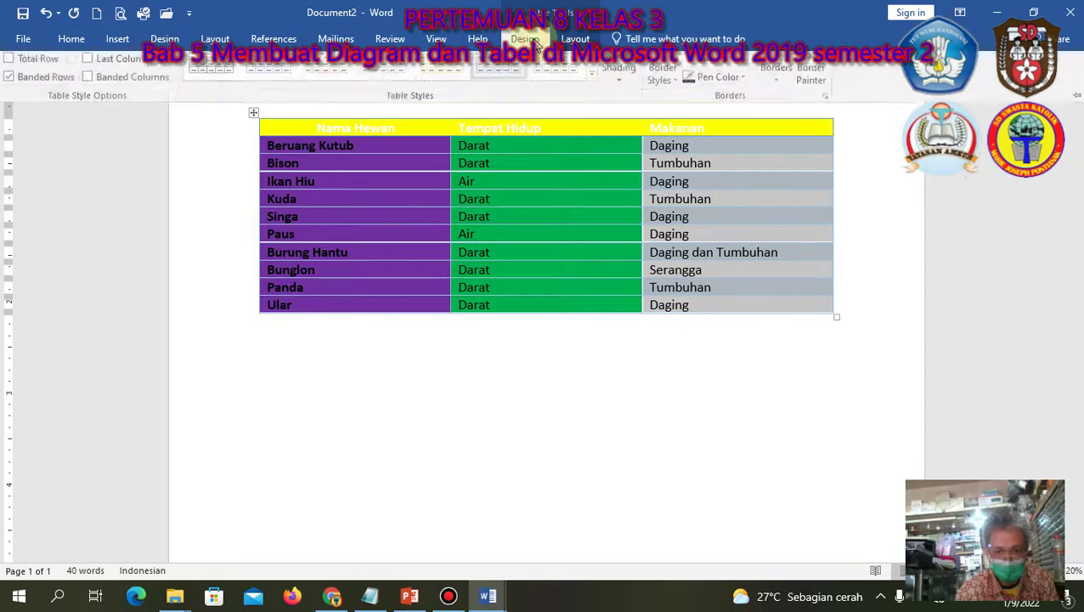
left_click(626, 100)
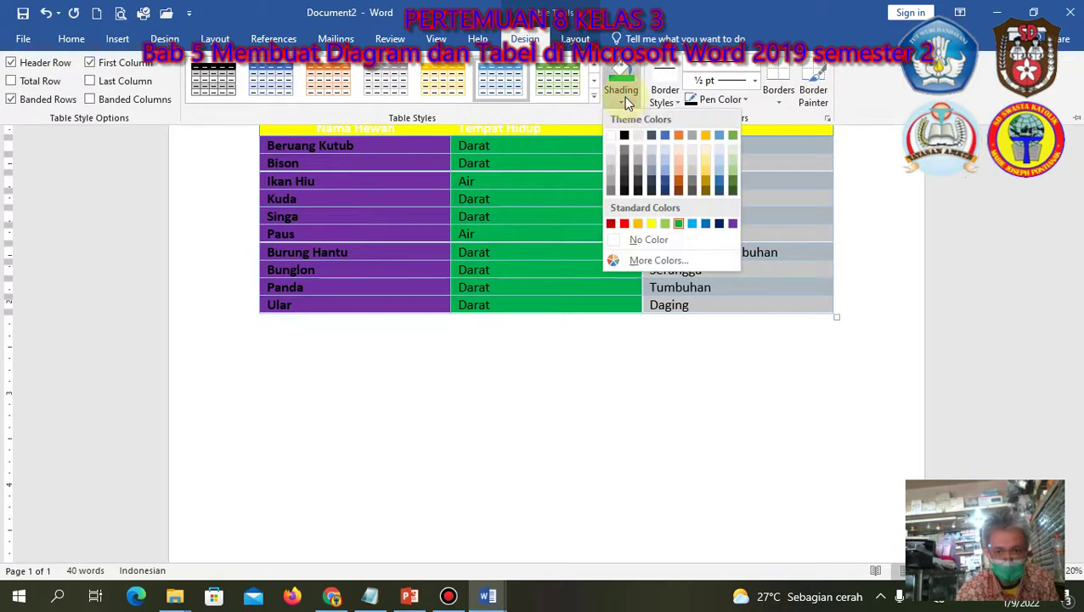
left_click(678, 136)
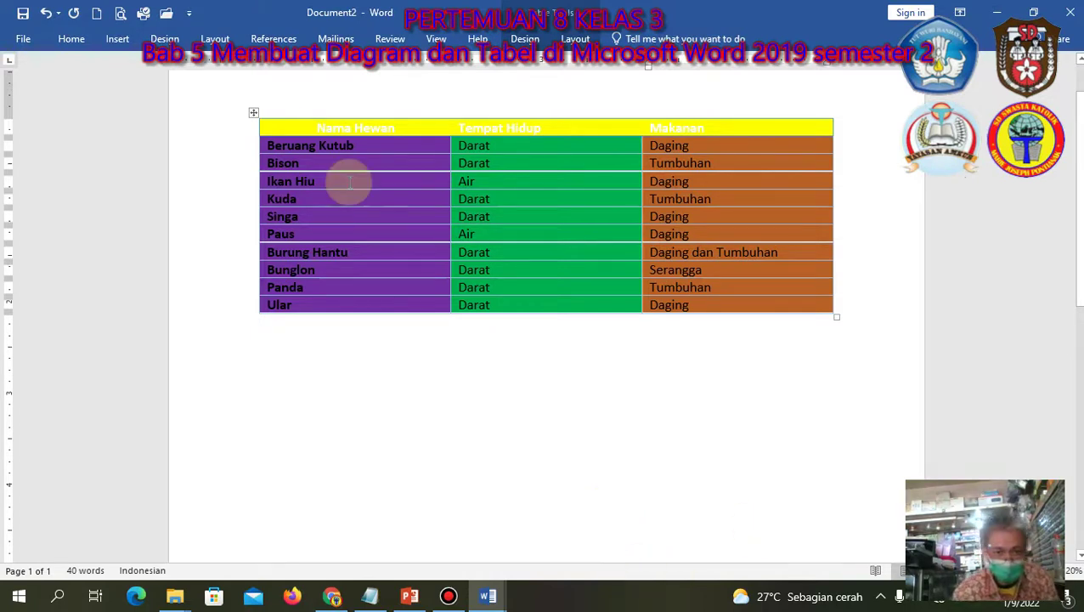
Choose a solid single-line theme border style and set its pen colour to dark red and its weight to 4 ½ pt
left_click(255, 116)
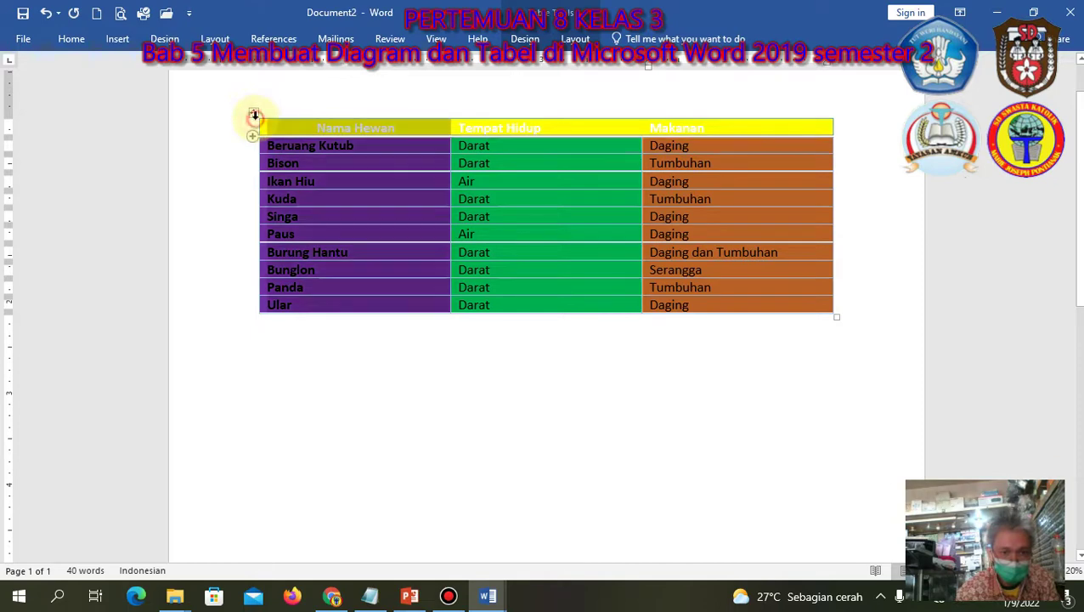
left_click(527, 39)
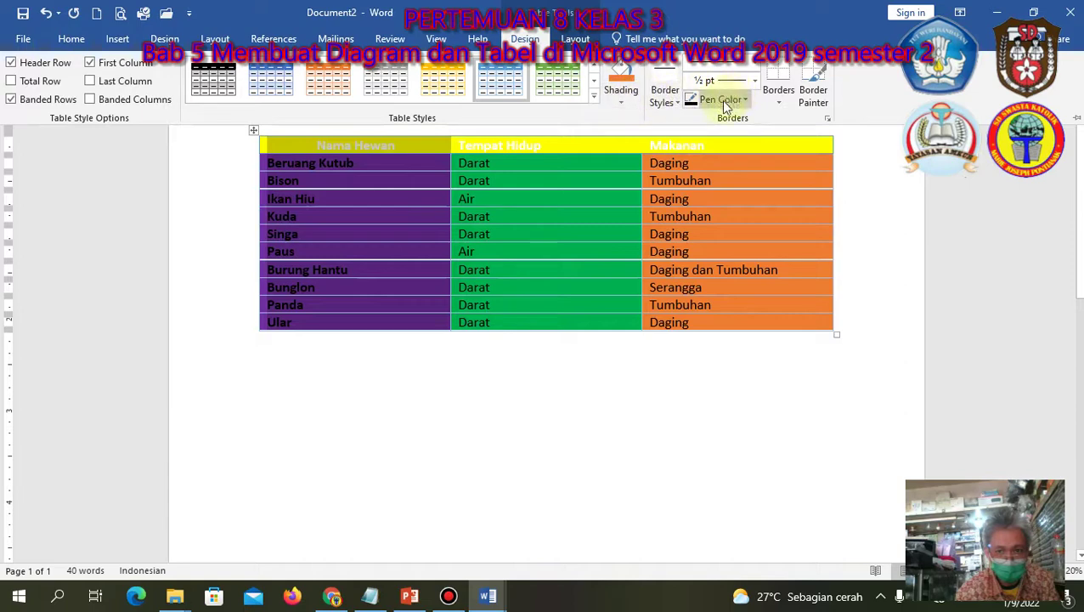
left_click(670, 103)
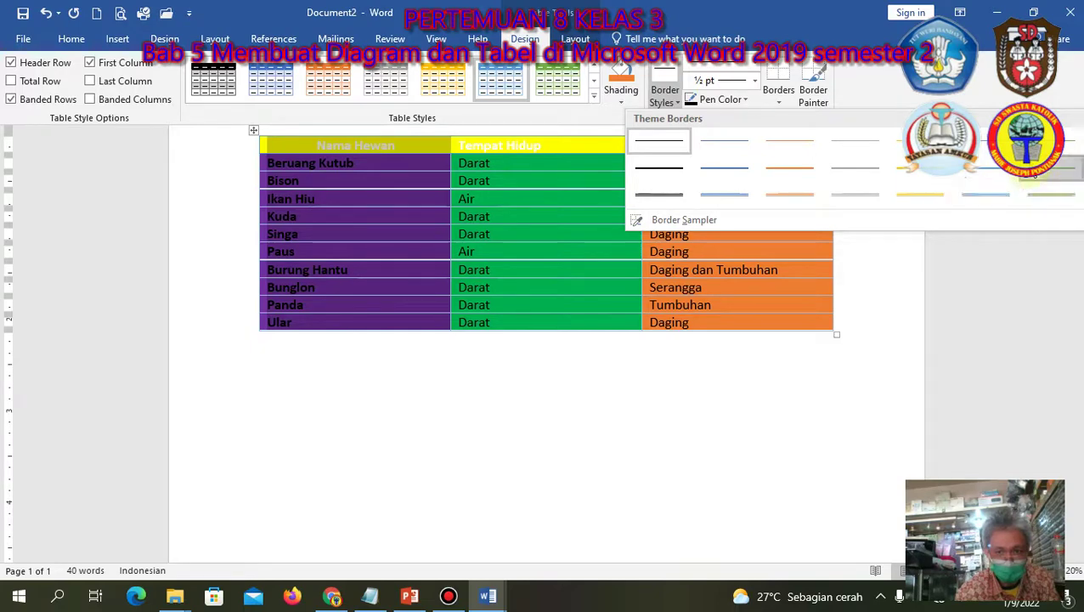
left_click(1051, 167)
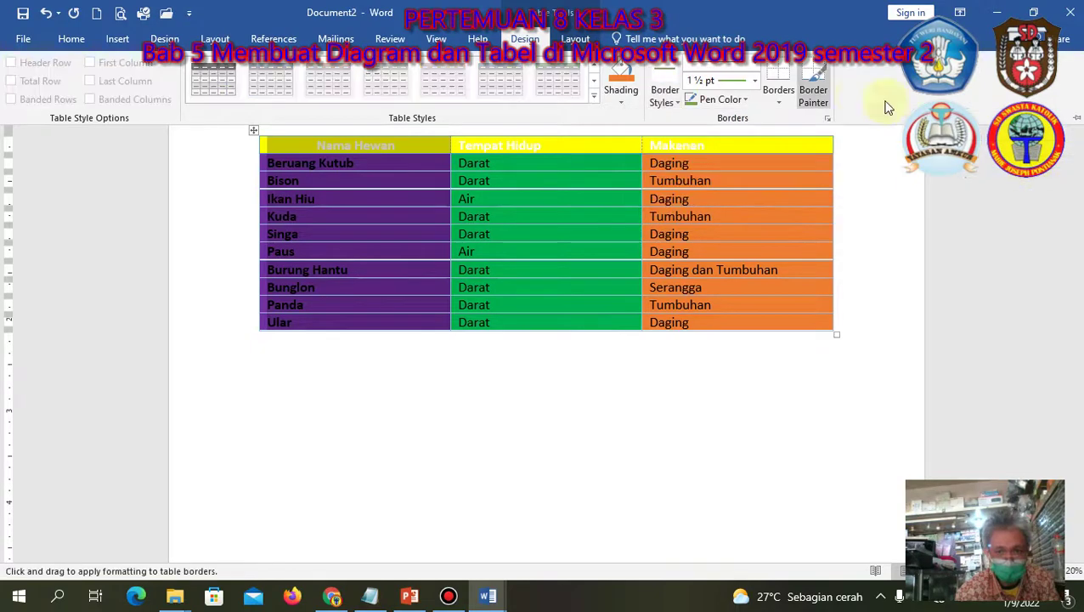
left_click(739, 102)
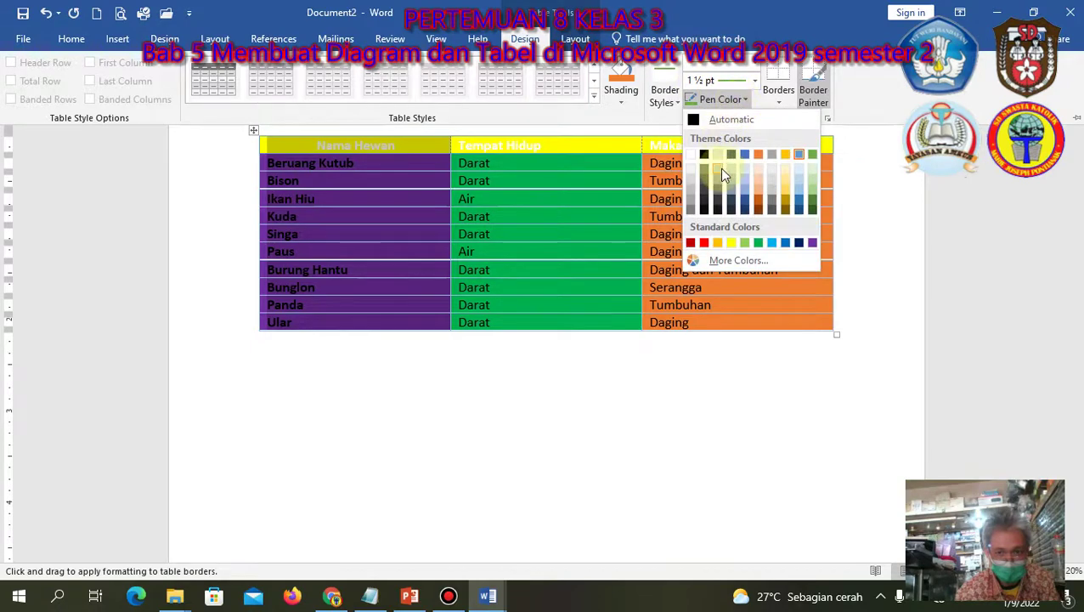
left_click(691, 243)
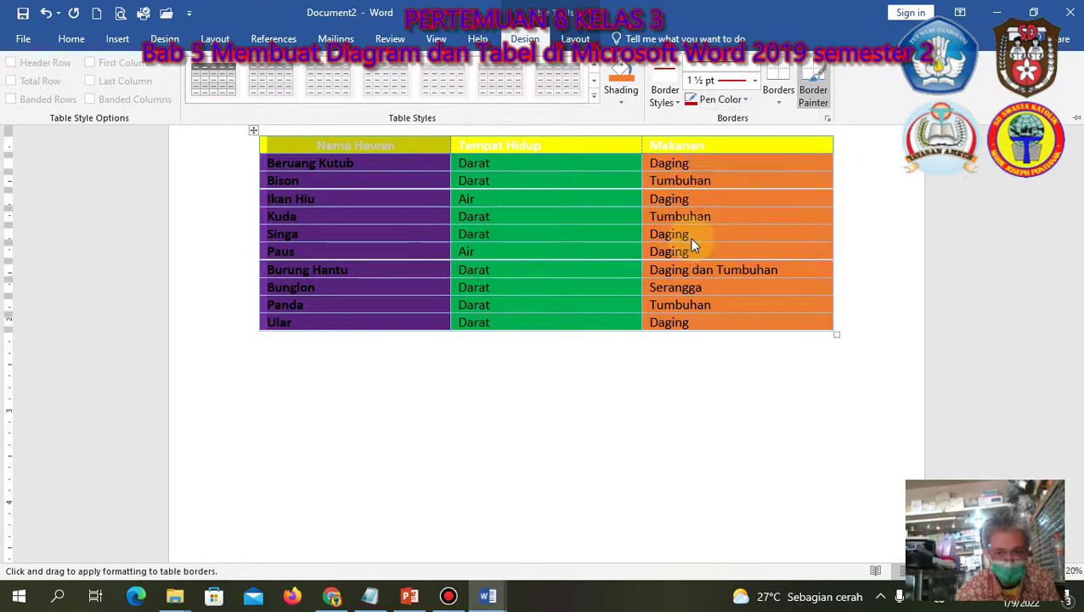
left_click(754, 83)
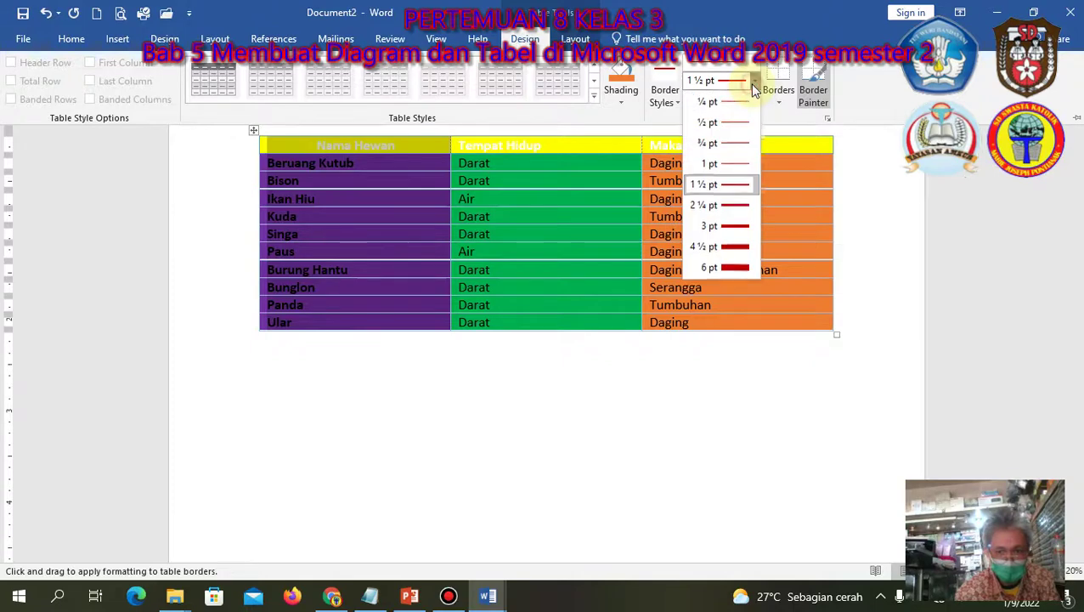
left_click(731, 247)
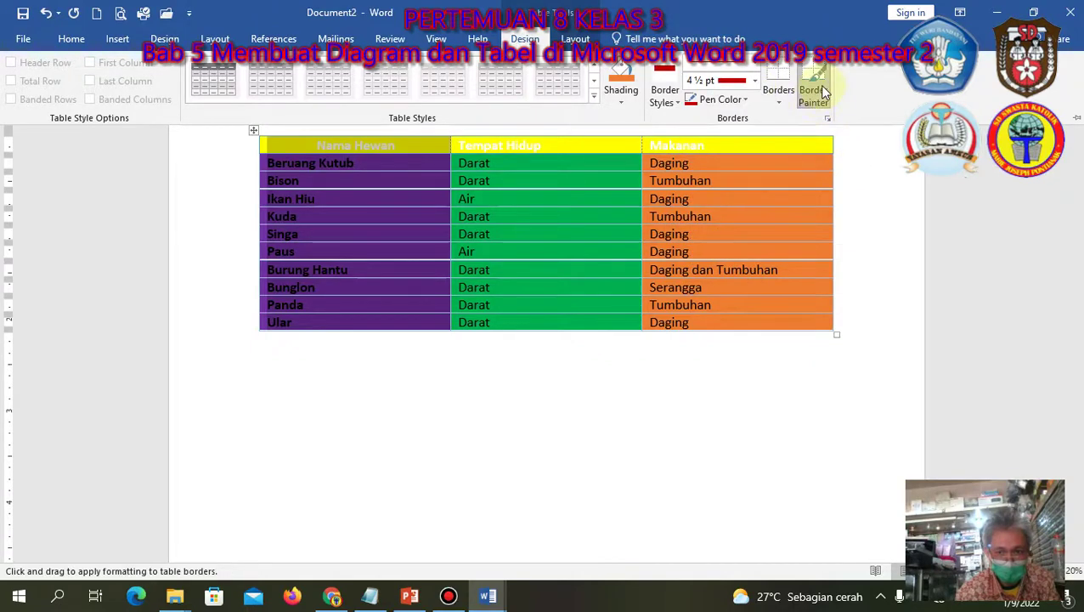
Try outside borders around the selected Nama Hewan column, and undo them
left_click(785, 97)
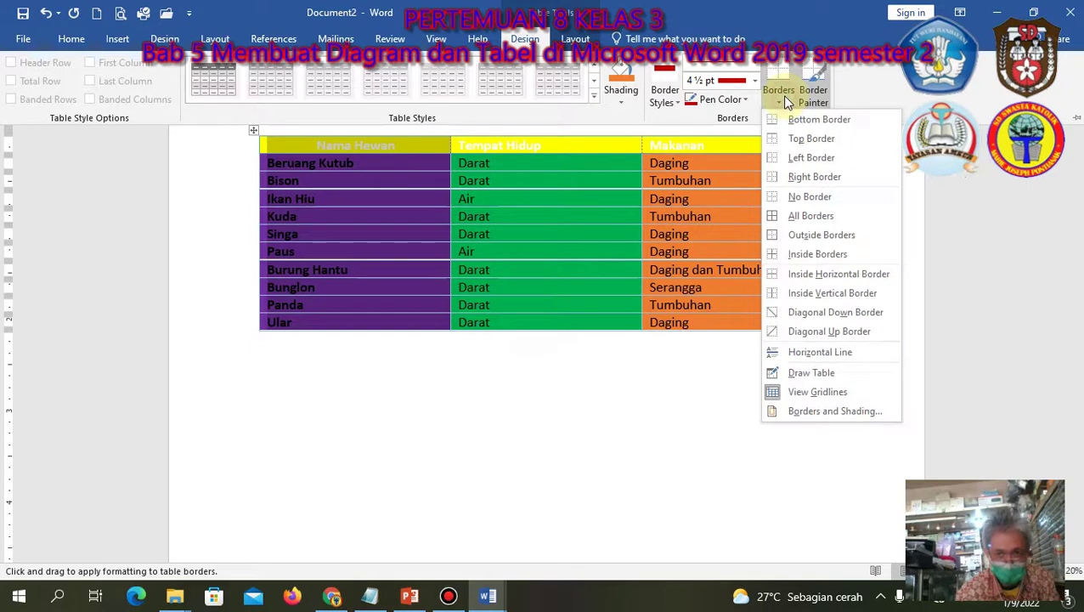
left_click(816, 235)
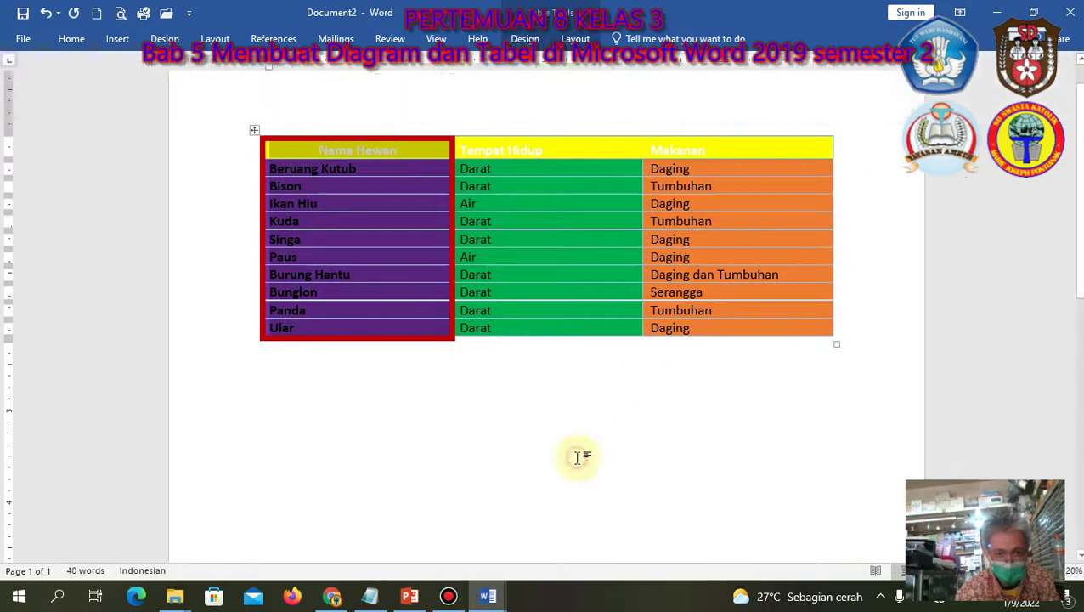
left_click(47, 15)
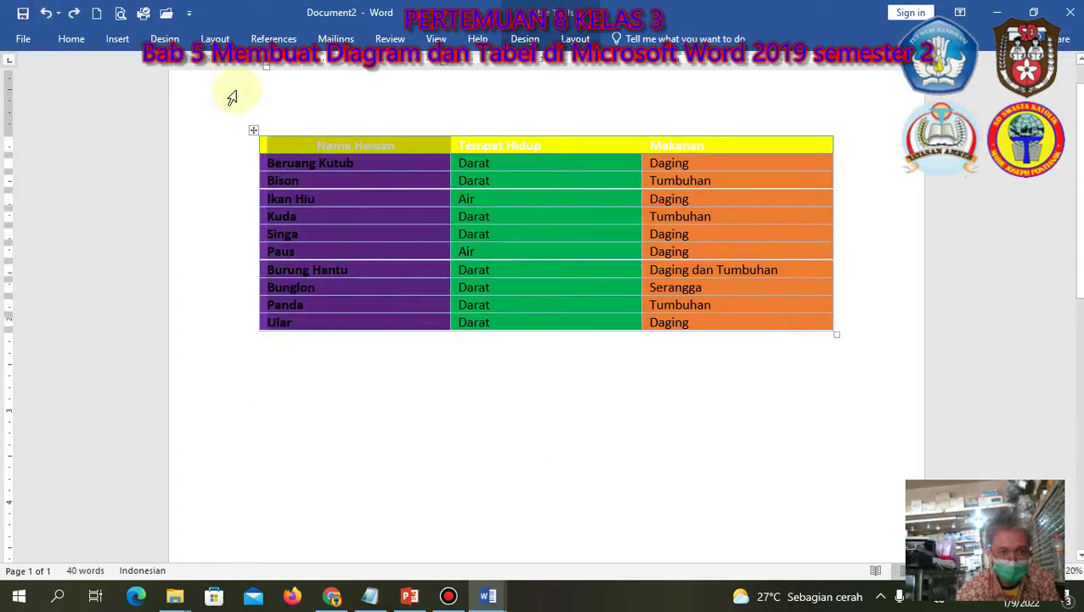
Apply outside borders around the entire animal table with the current 4 ½ pt dark red pen
left_click(256, 132)
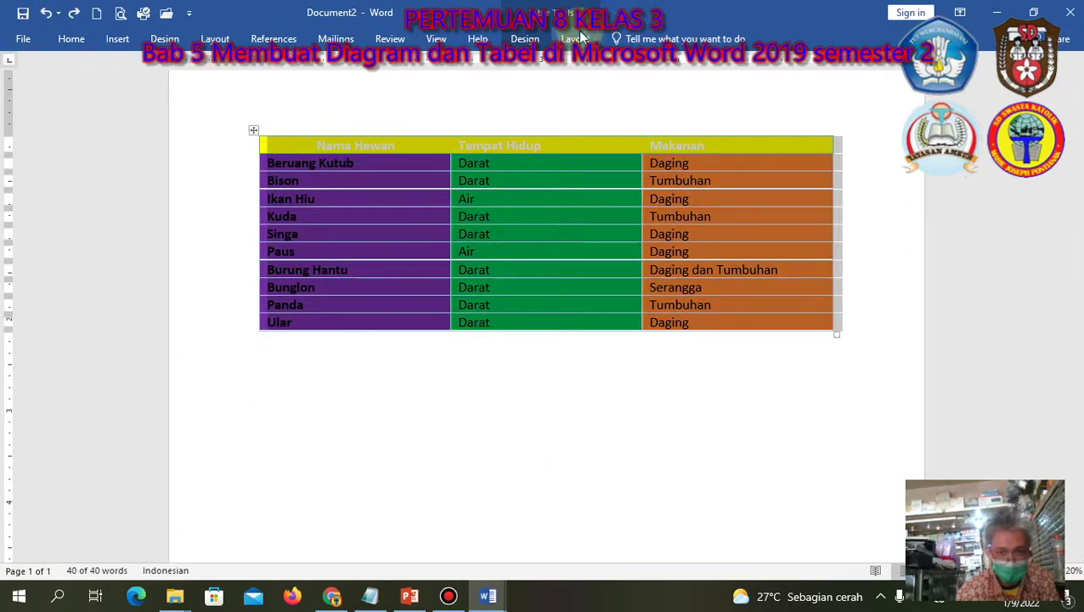
left_click(537, 40)
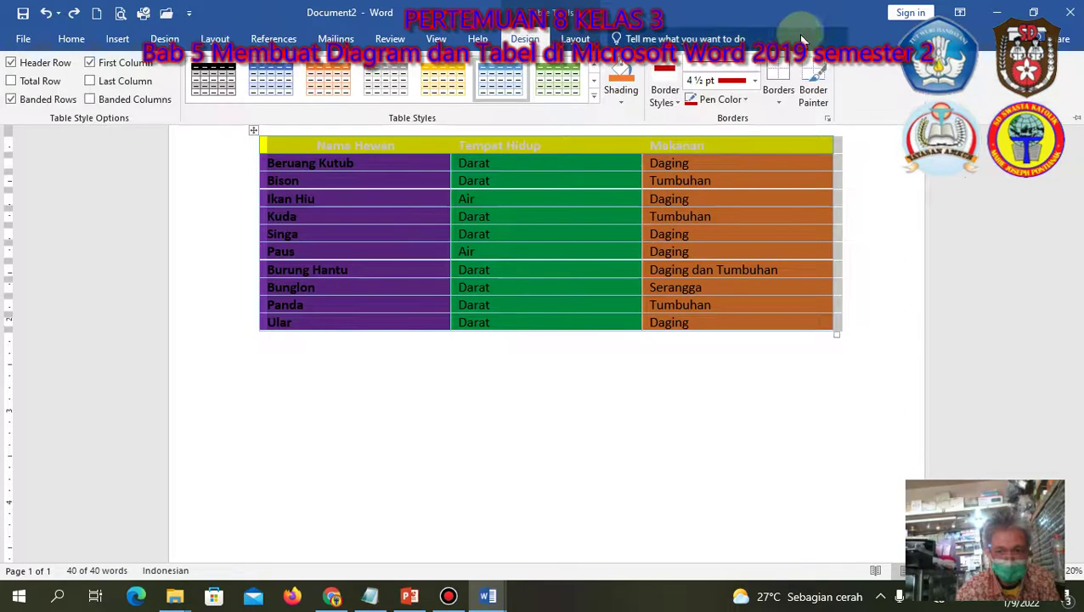
left_click(778, 95)
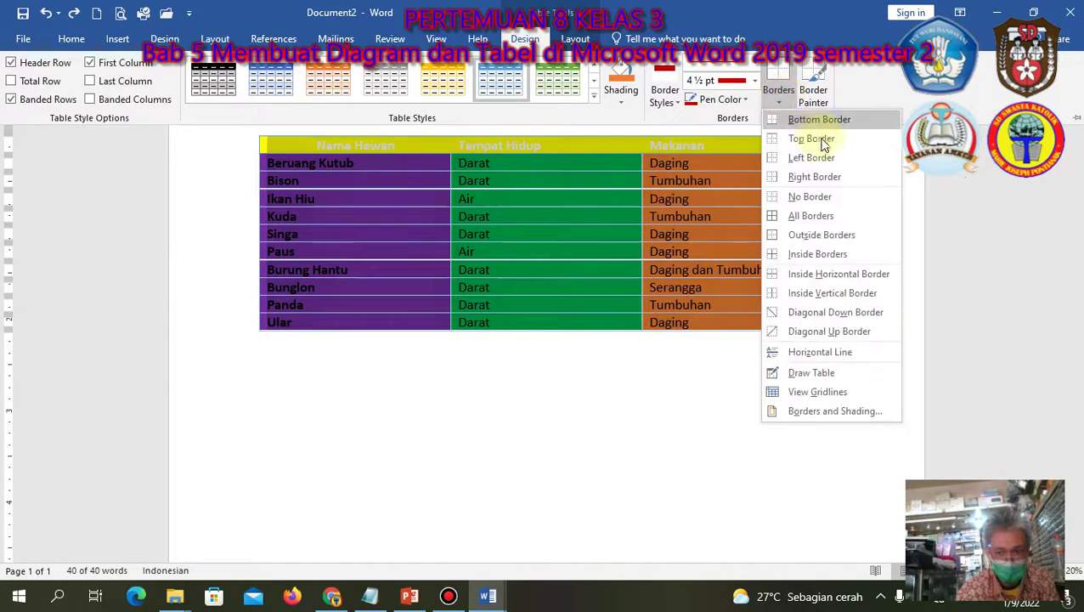
left_click(820, 234)
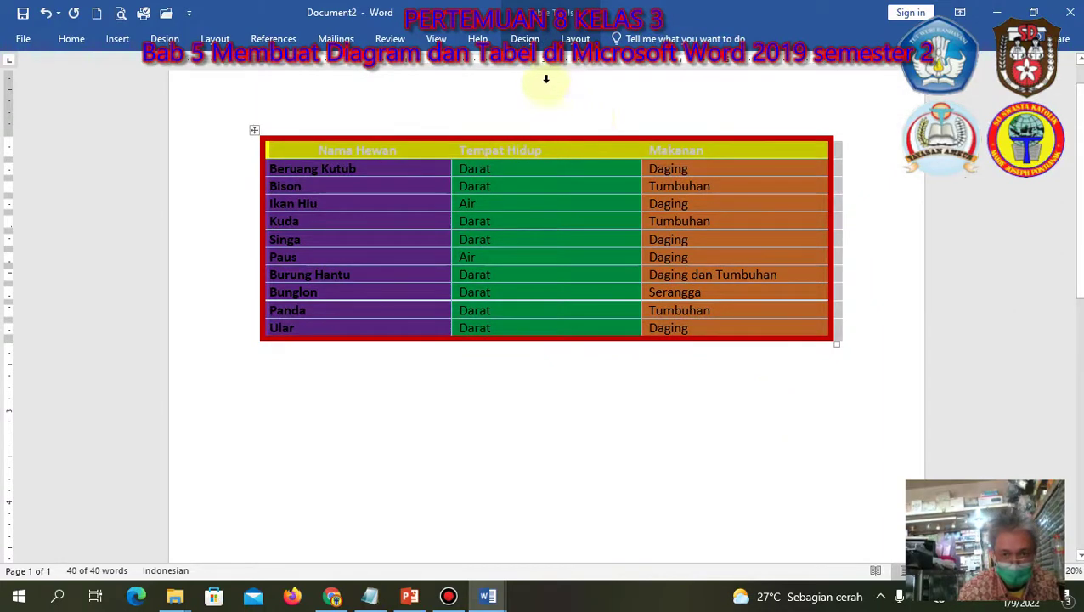
Insert an empty column to the left of the Tempat Hidup column
left_click(509, 149)
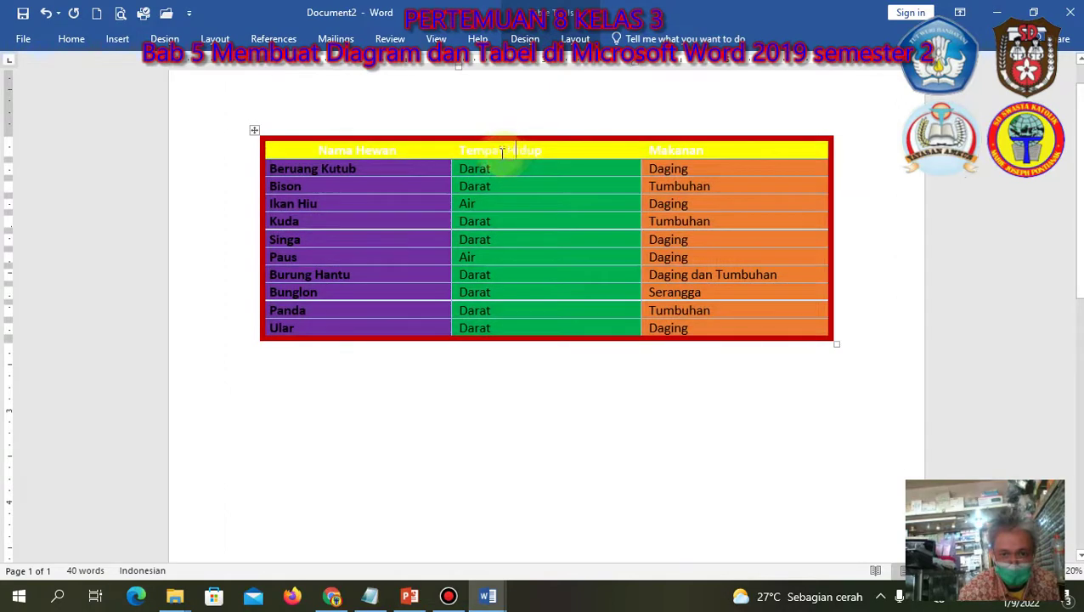
left_click_drag(501, 151, 510, 322)
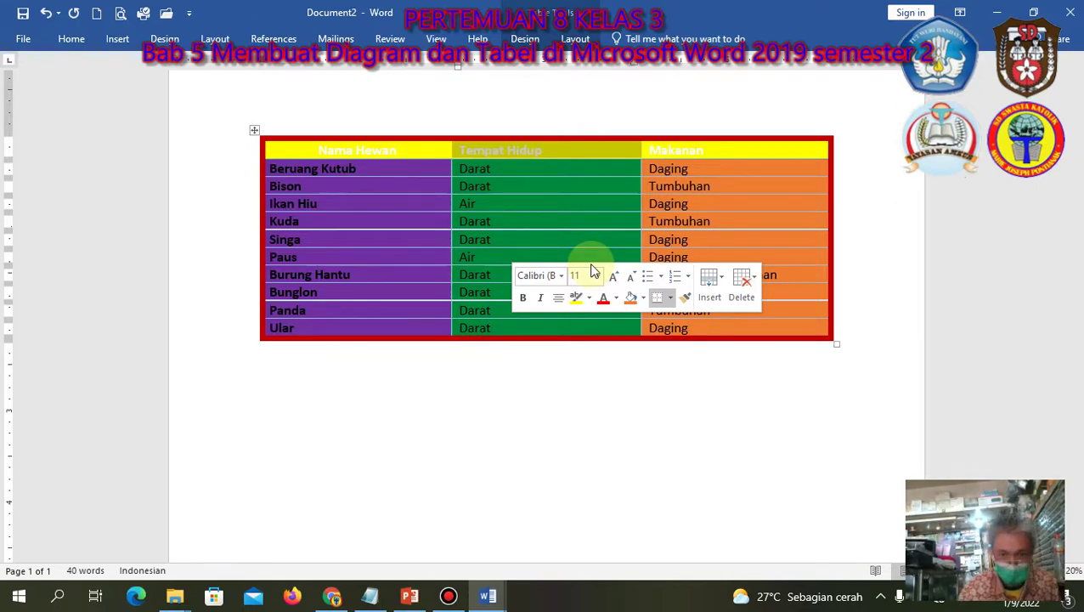
right_click(588, 156)
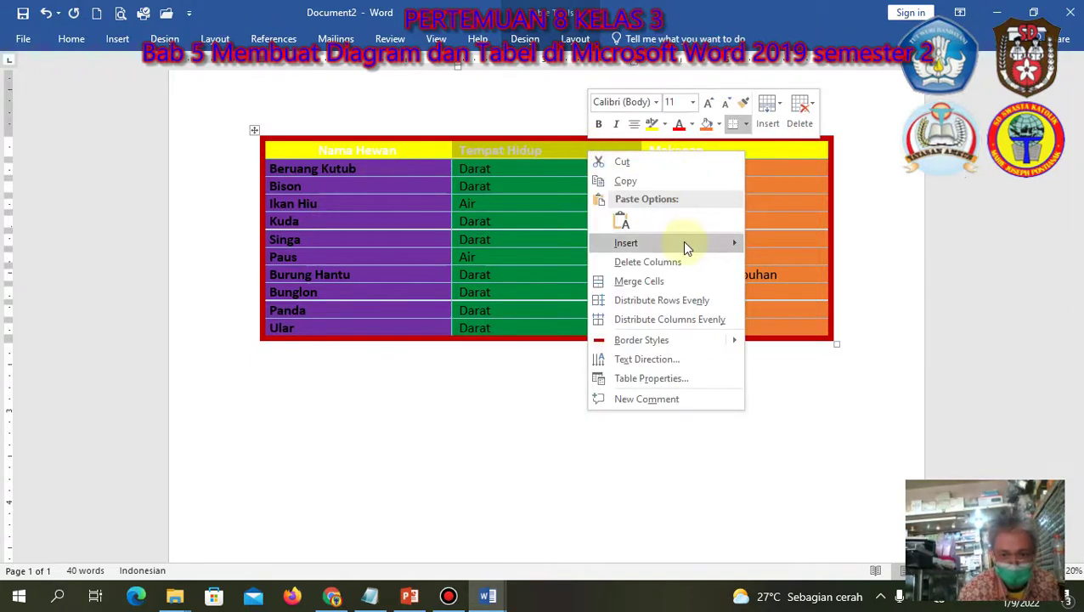
mouse_move(685, 245)
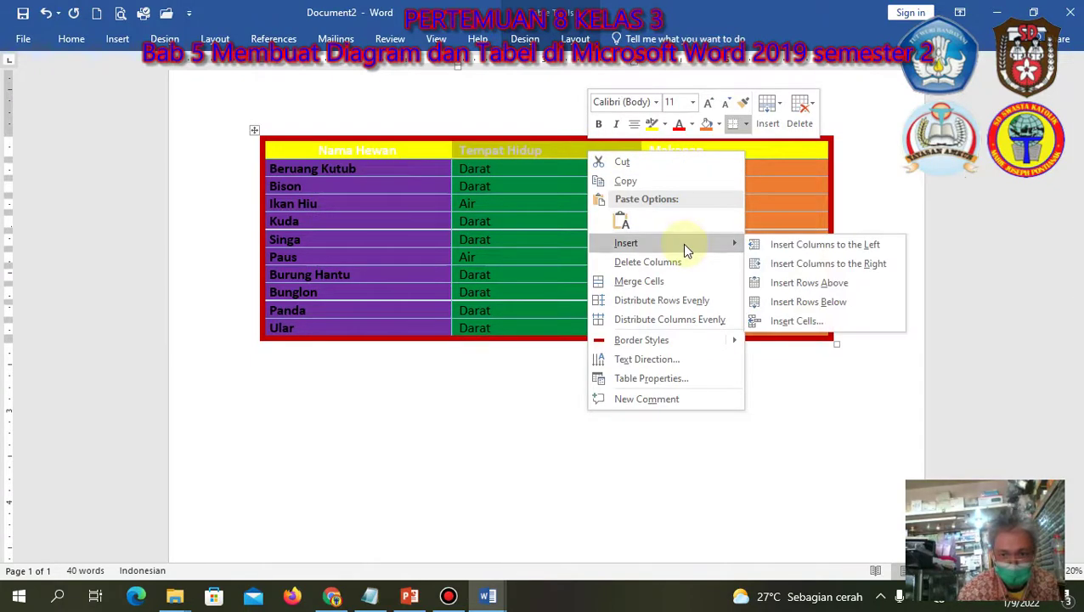
left_click(759, 248)
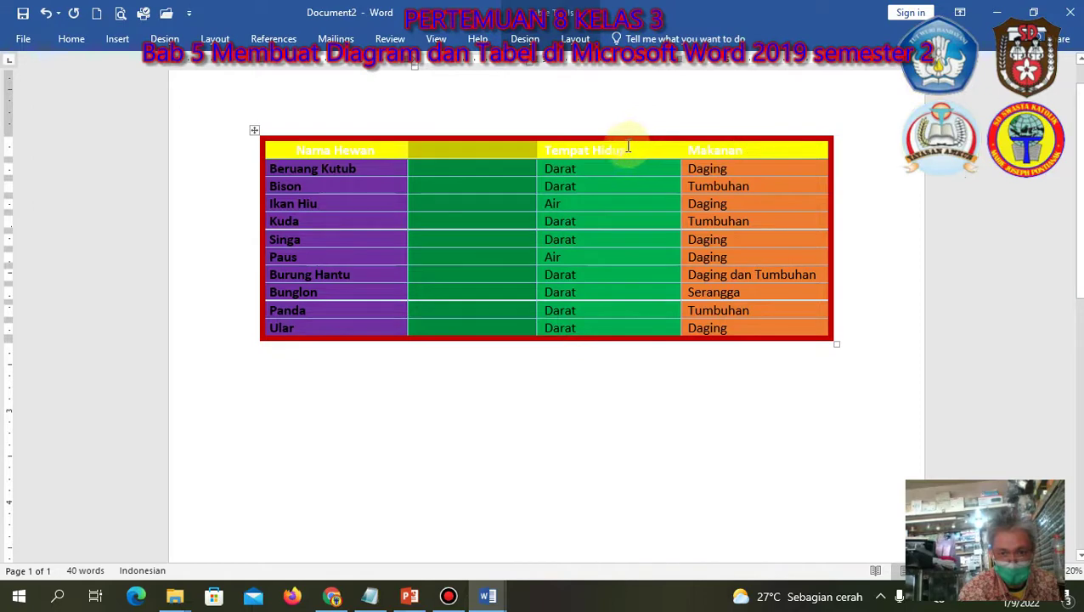
left_click(676, 456)
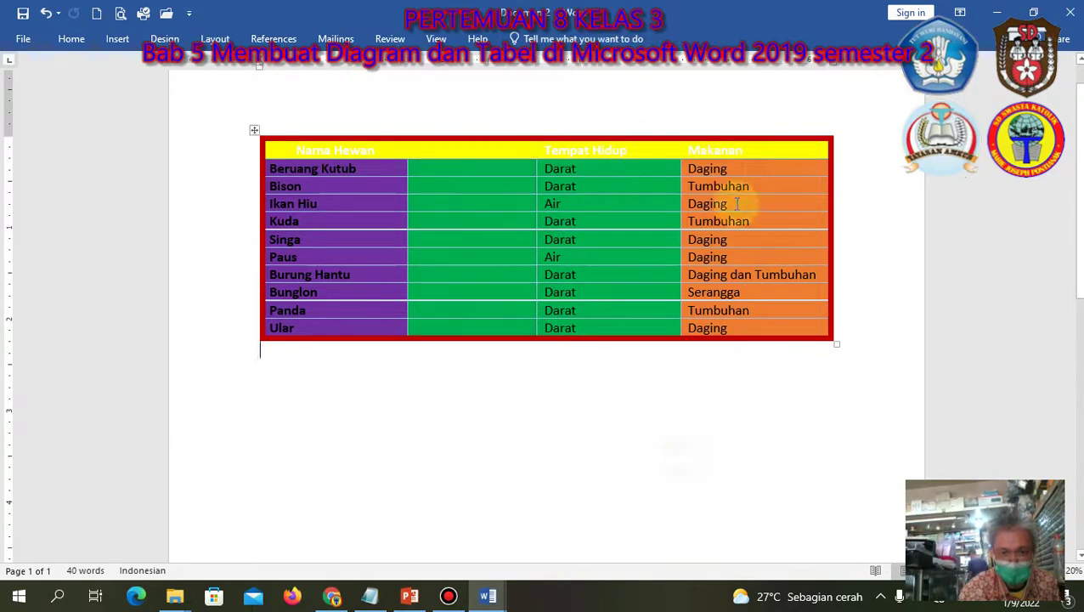
Insert an empty column to the right of the Tempat Hidup column
left_click(628, 148)
left_click_drag(627, 148, 633, 335)
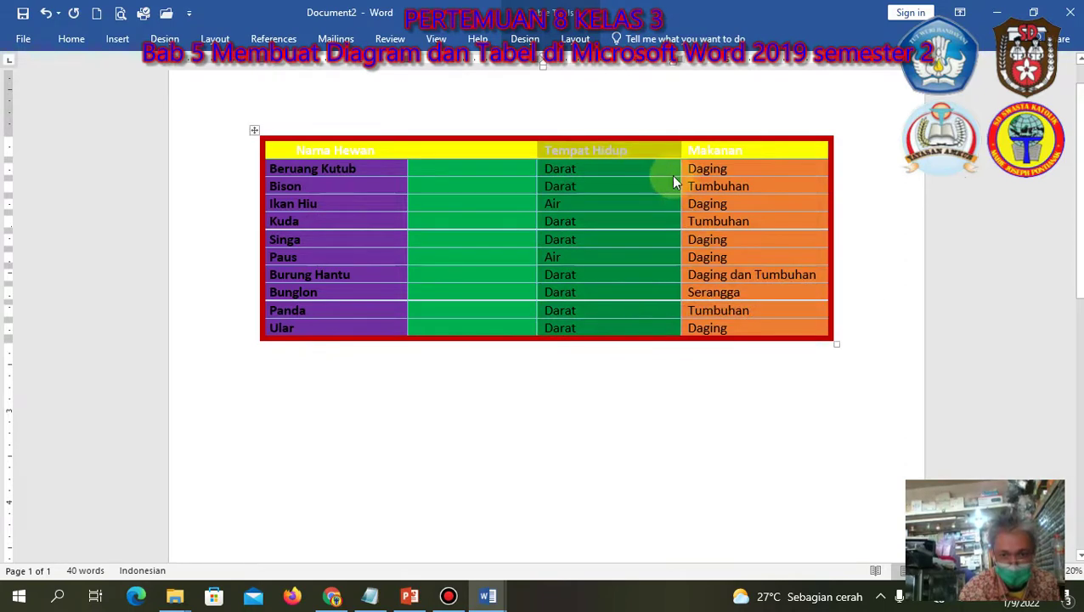
right_click(641, 155)
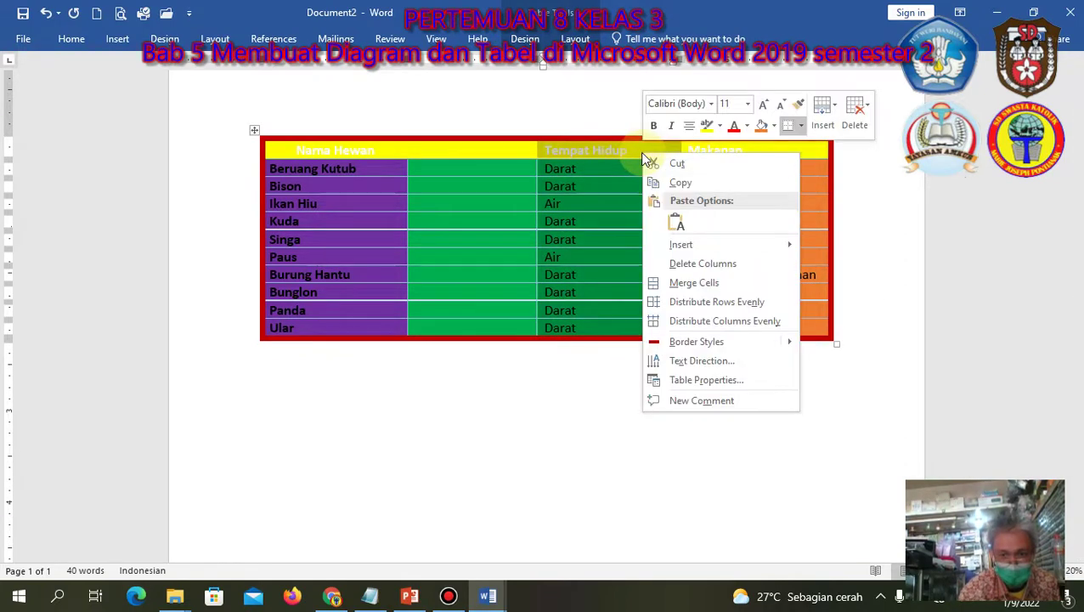
mouse_move(738, 241)
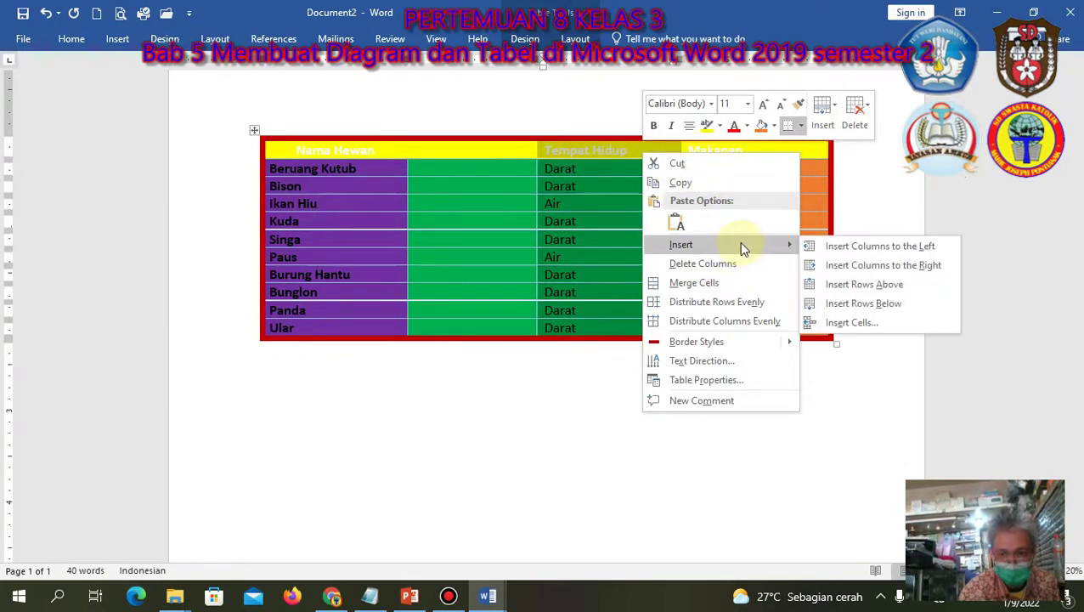
left_click(881, 265)
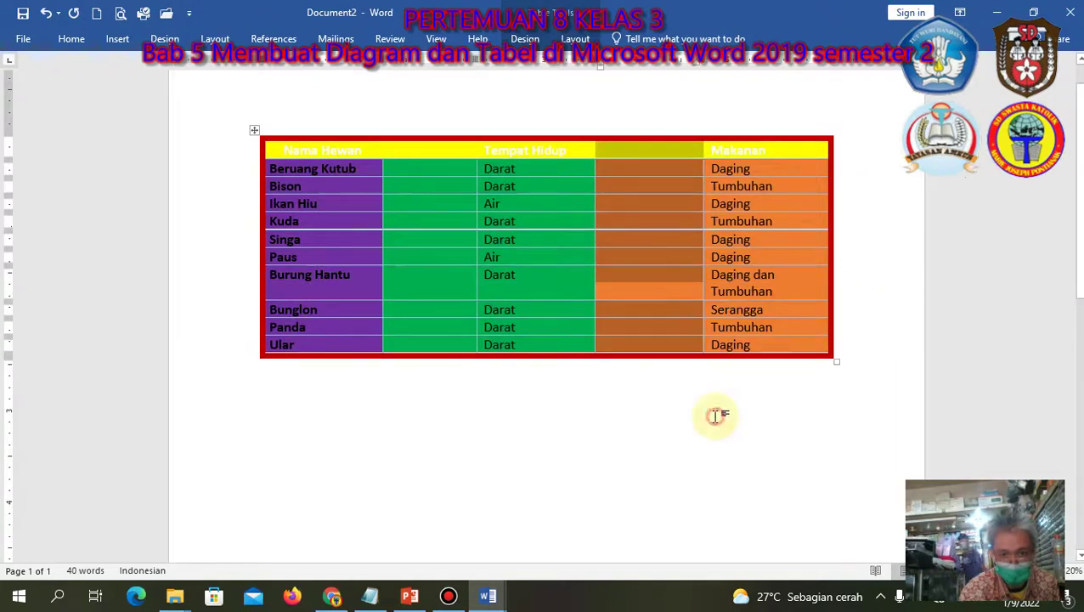
left_click(716, 415)
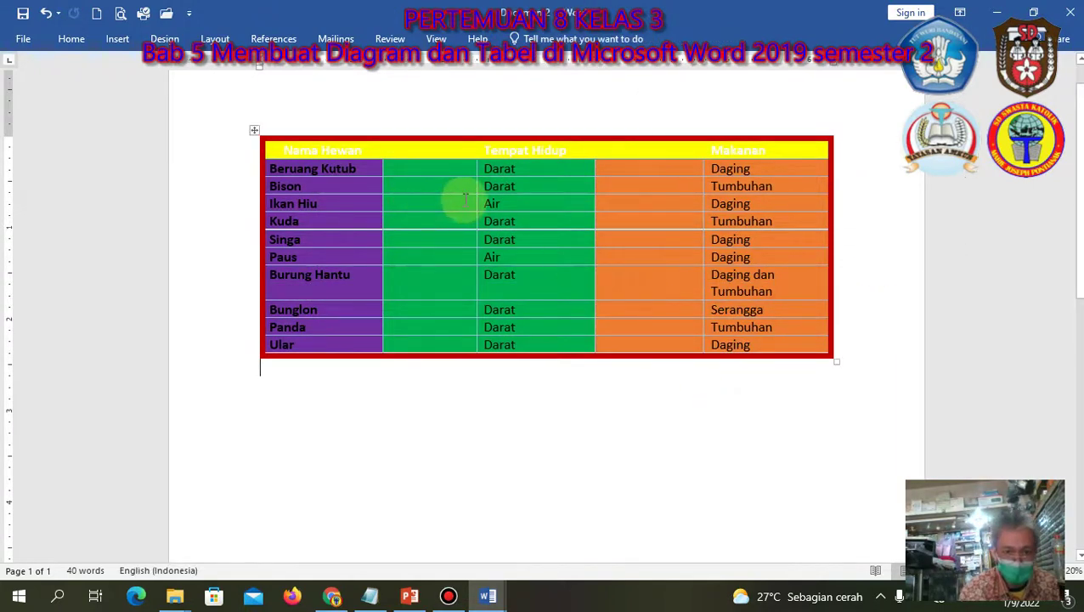
Delete the empty column between the Nama Hewan and Tempat Hidup columns
left_click_drag(443, 150, 452, 344)
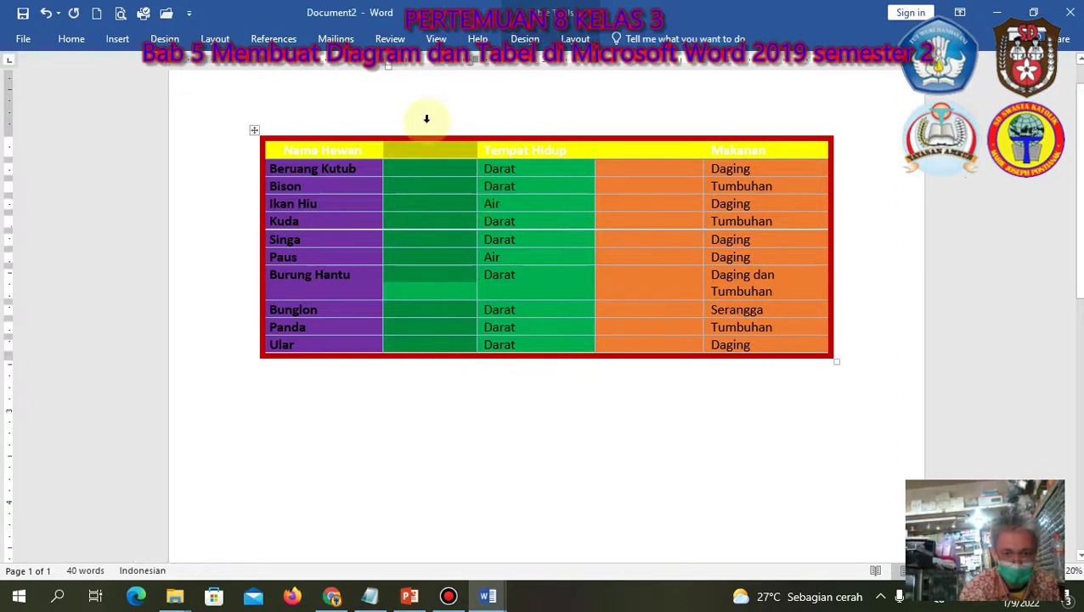
right_click(430, 152)
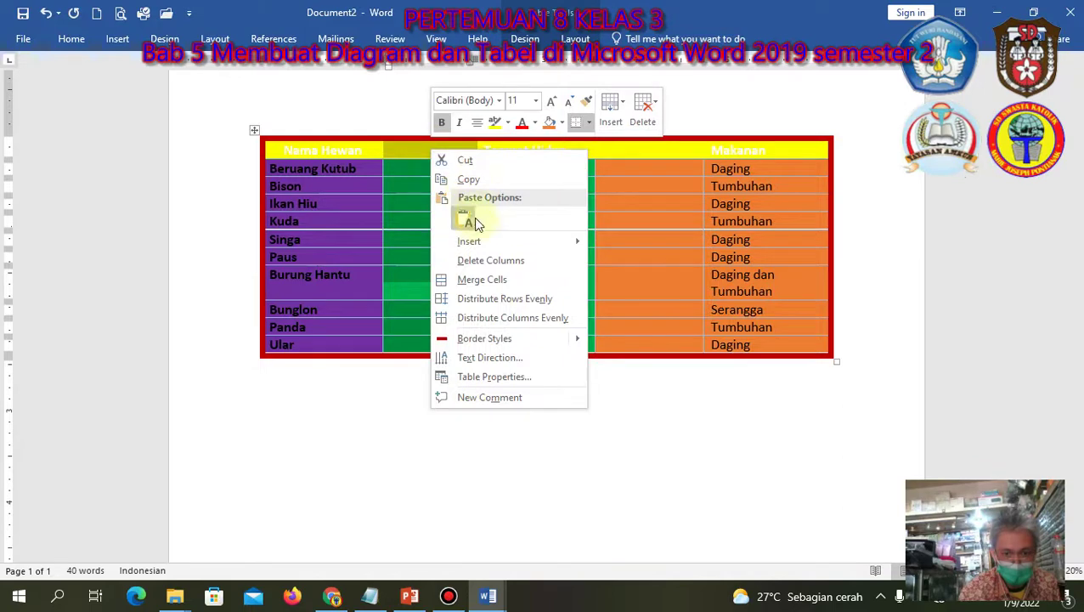
left_click(487, 261)
Delete the empty column between the Tempat Hidup and Makanan columns
left_click_drag(539, 148, 552, 344)
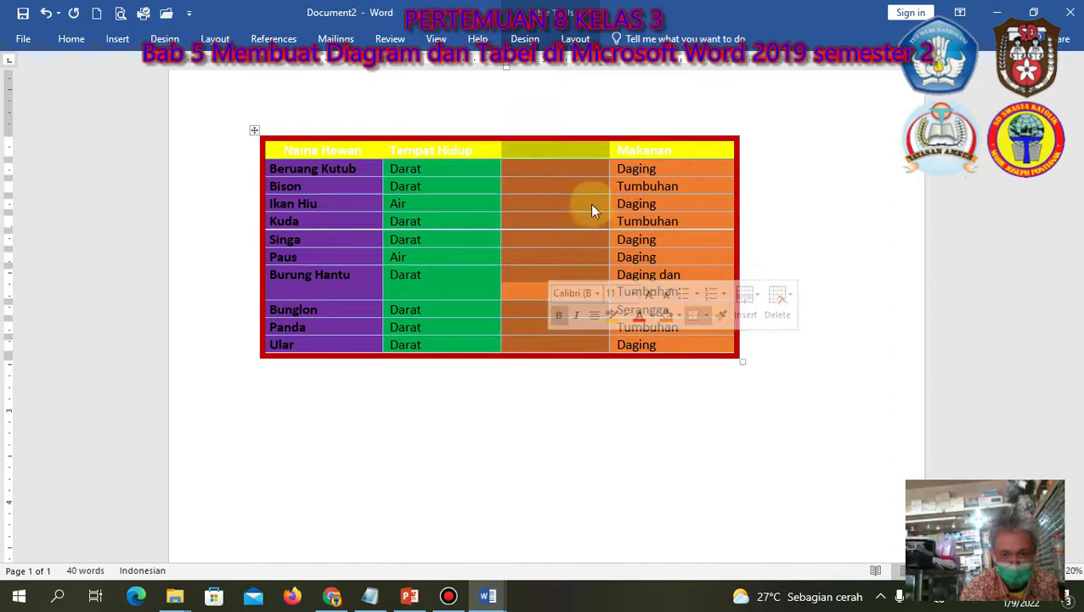
right_click(574, 156)
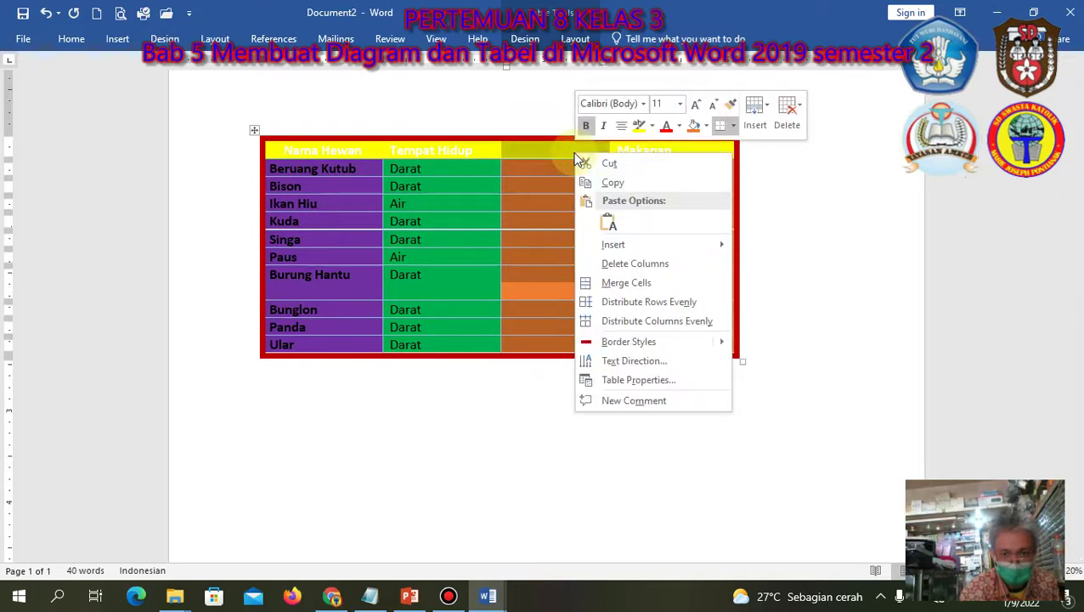
left_click(635, 265)
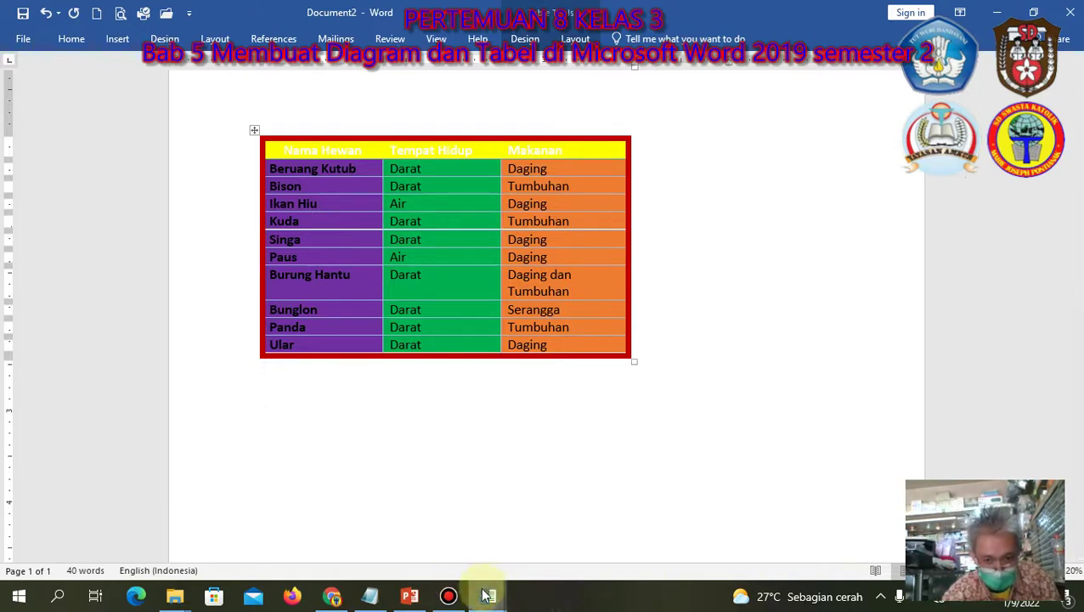
mouse_move(434, 596)
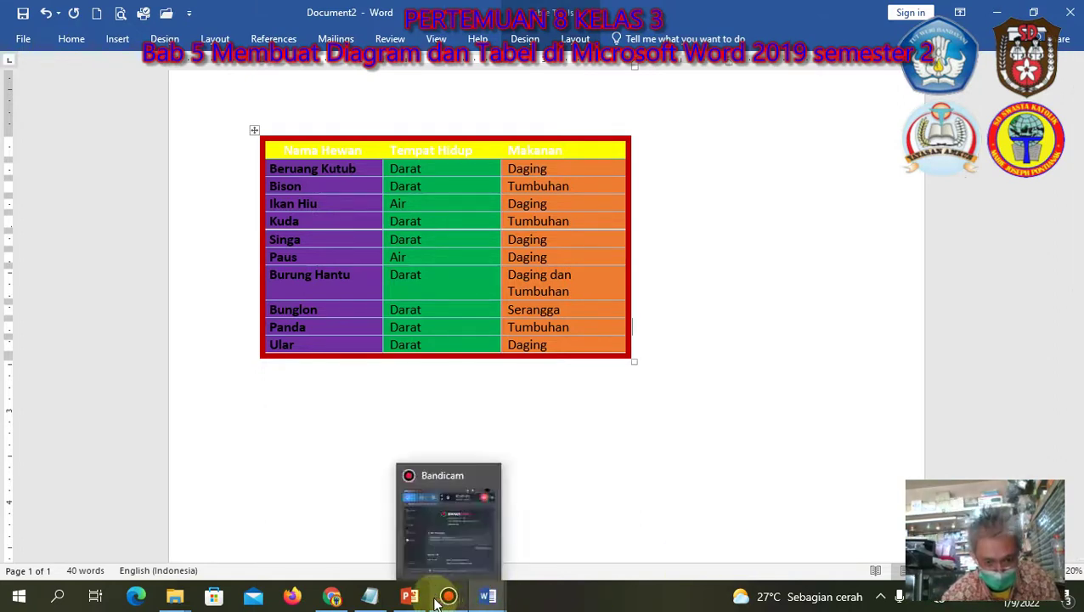